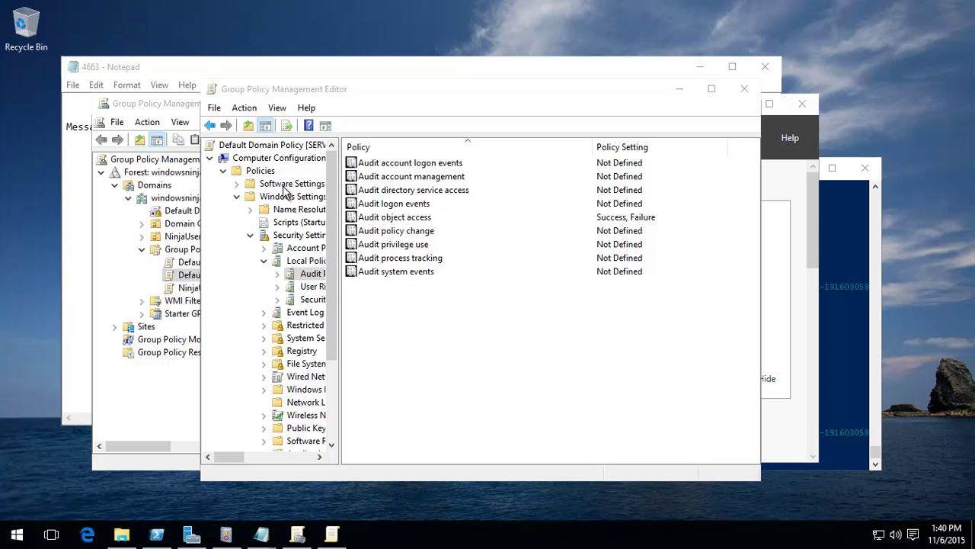
- Minimize both Group Policy windows, Server Manager, PowerShell and the two 4663 Notepad windows
left_click(679, 90)
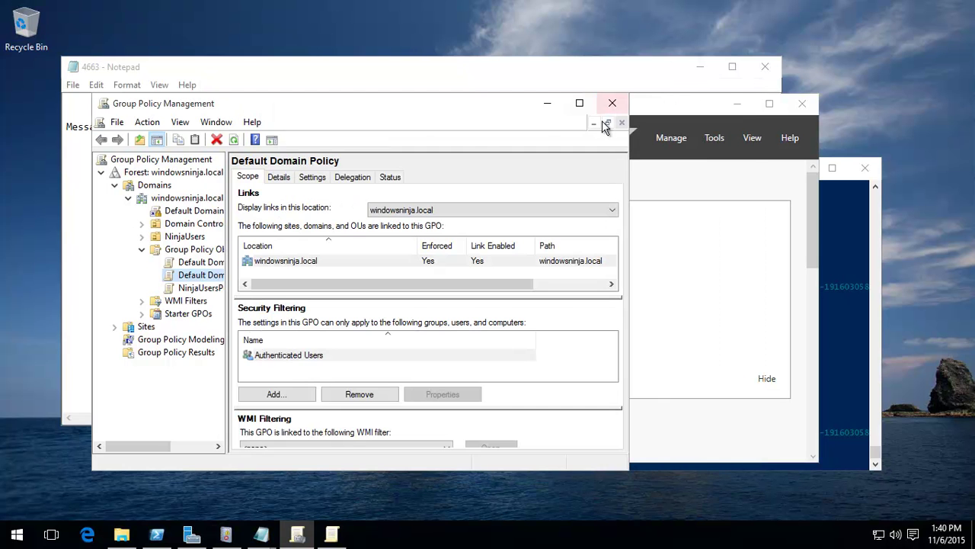
left_click(550, 105)
left_click(738, 103)
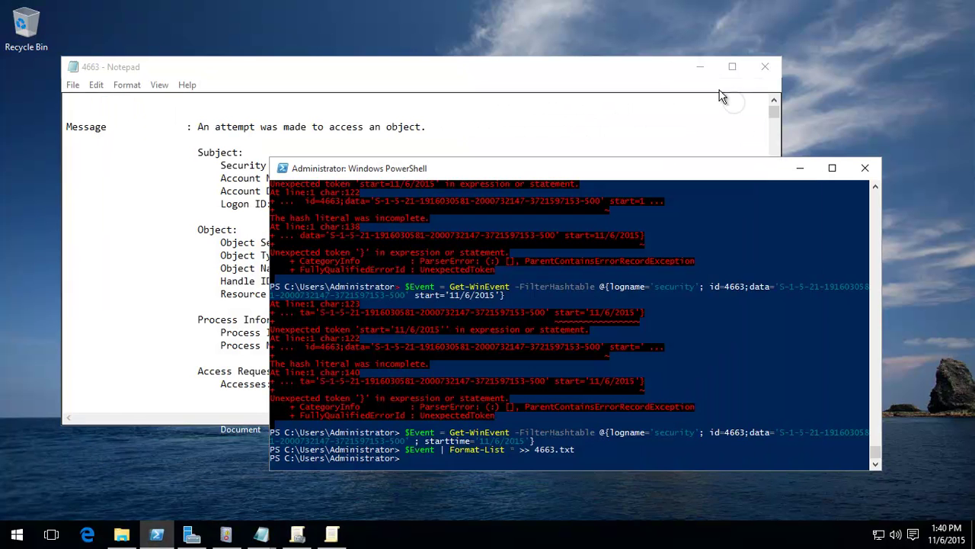
left_click(800, 166)
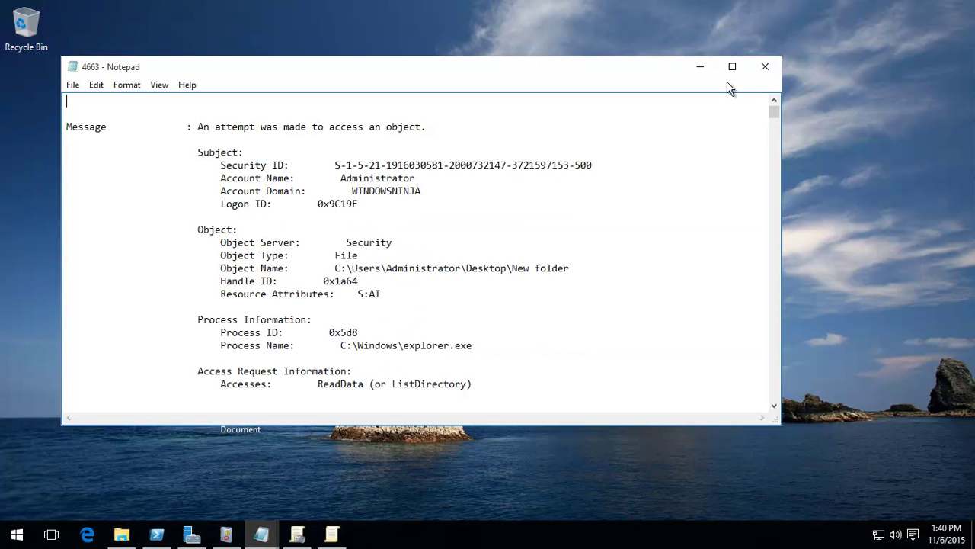
left_click(701, 69)
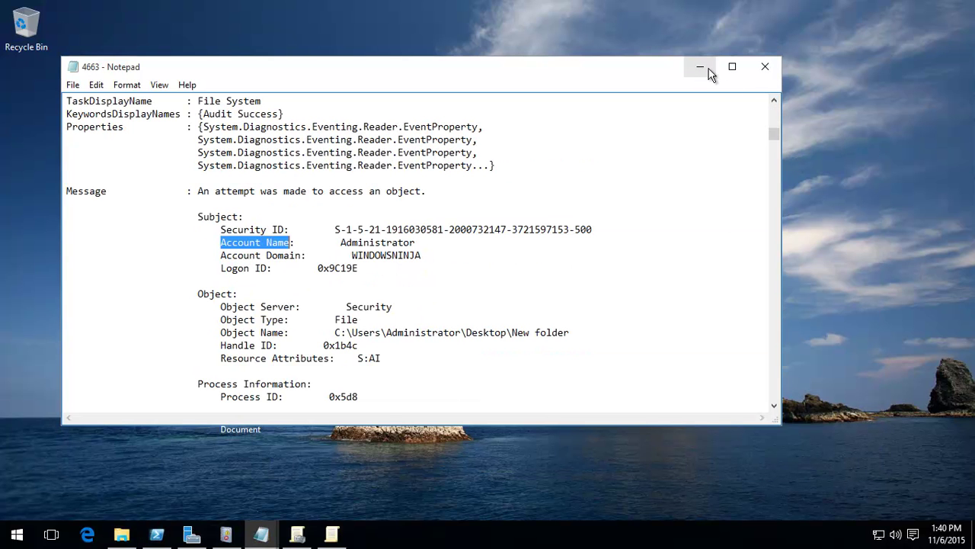
left_click(765, 68)
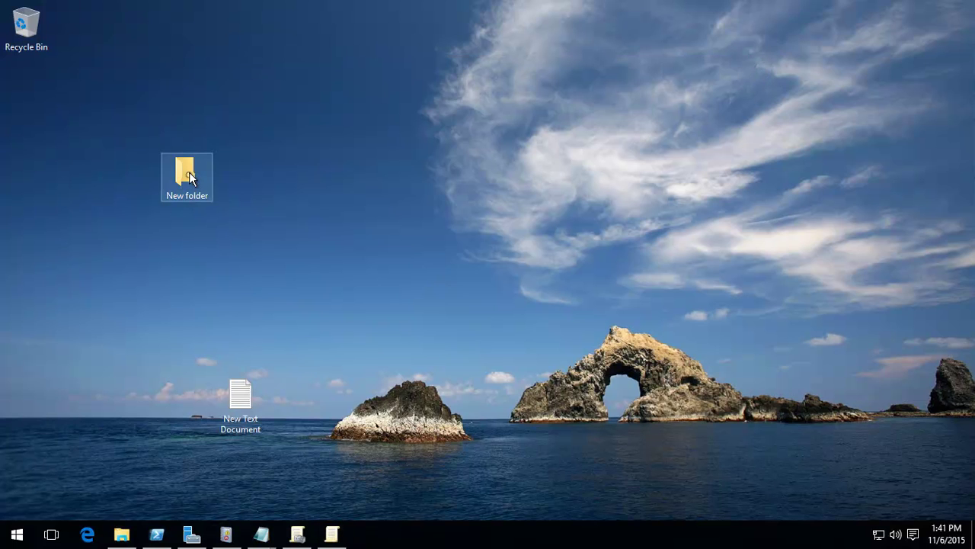
mouse_move(187, 181)
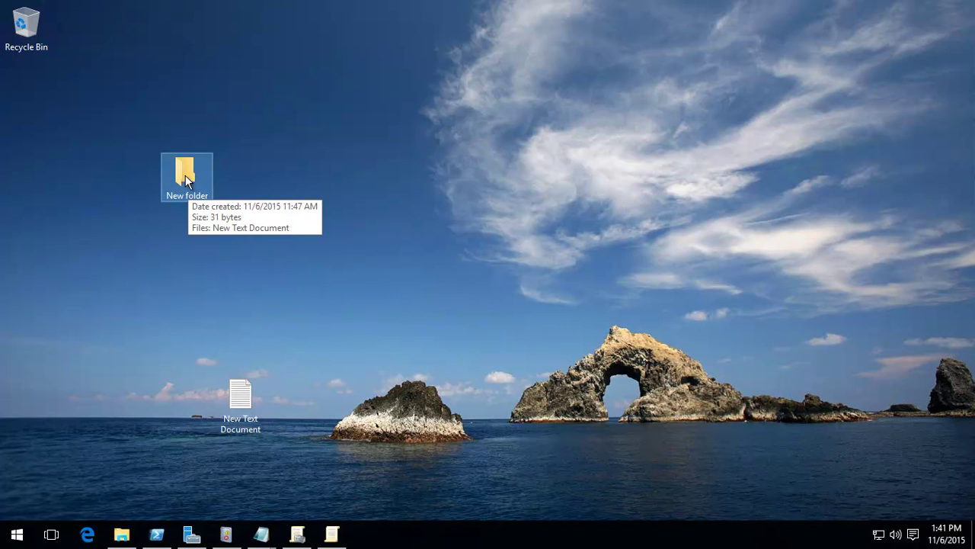
double_click(186, 178)
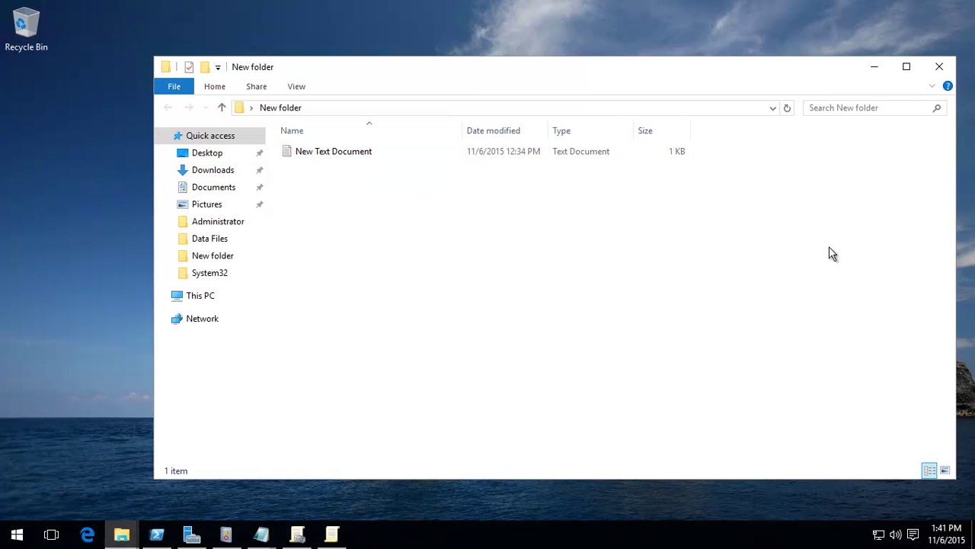
left_click(938, 69)
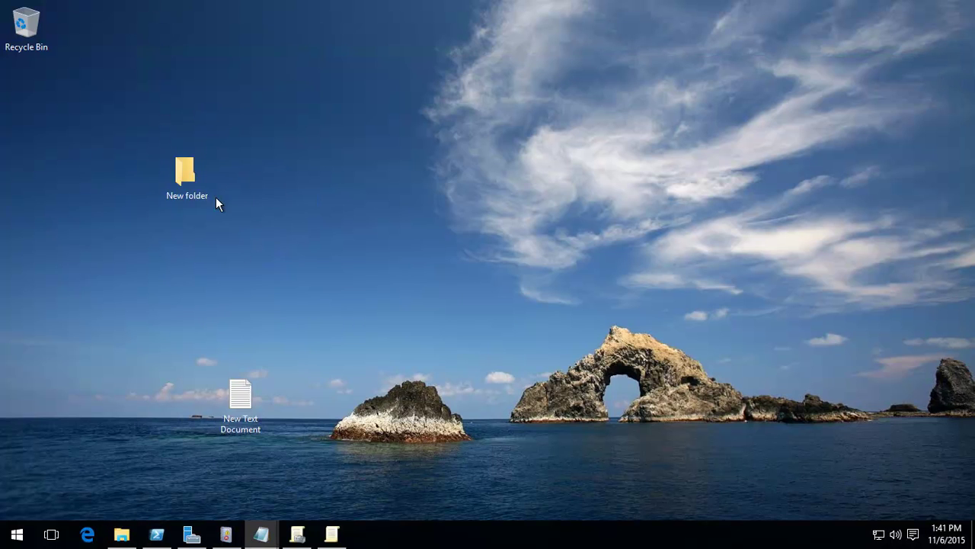
right_click(181, 168)
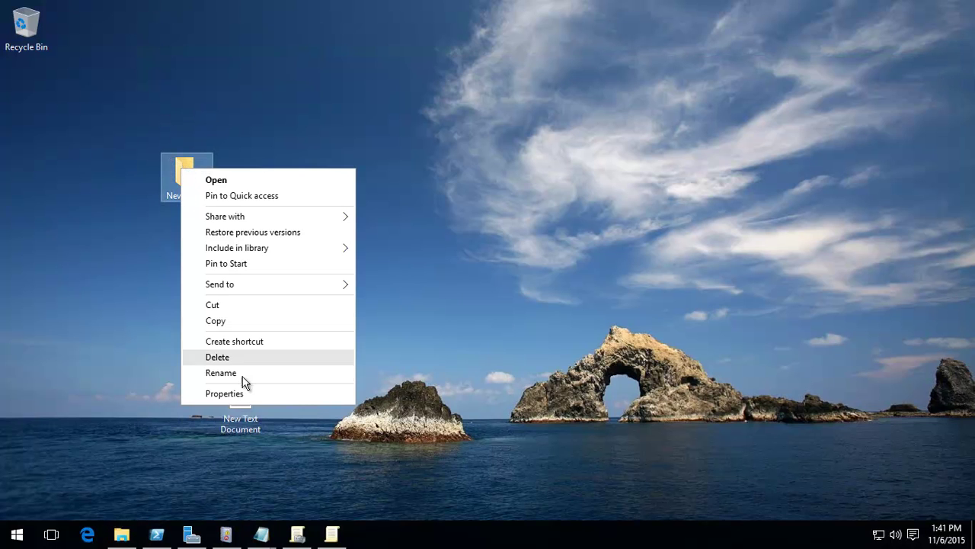
left_click(237, 393)
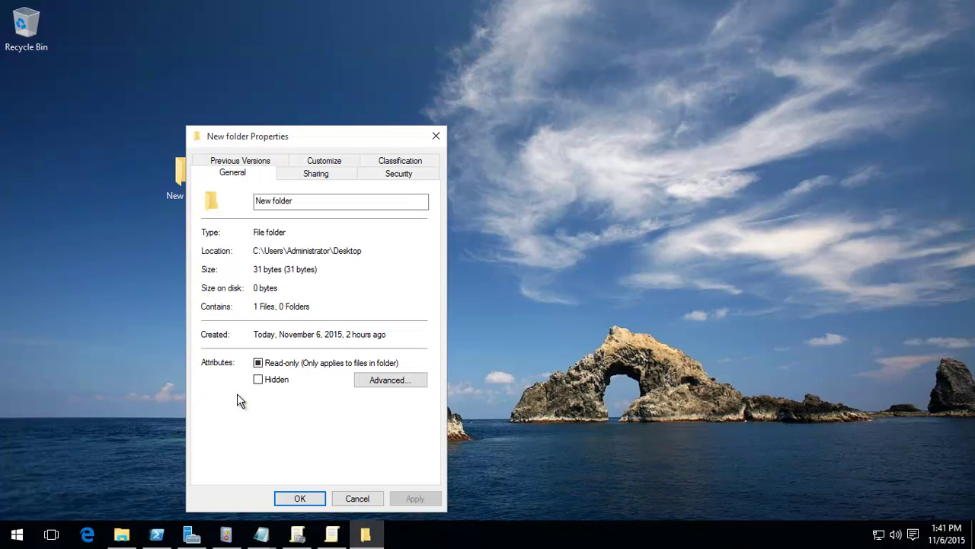
left_click(398, 175)
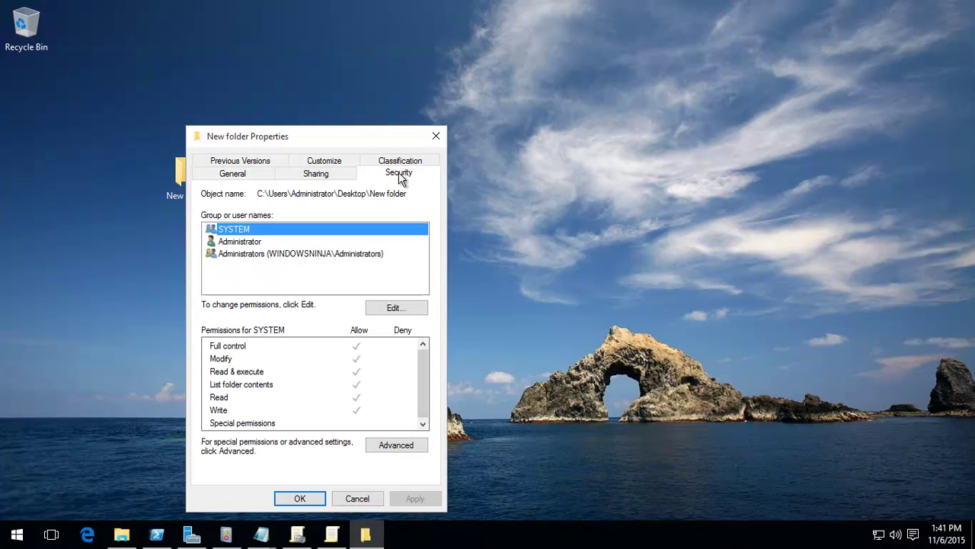
left_click(396, 448)
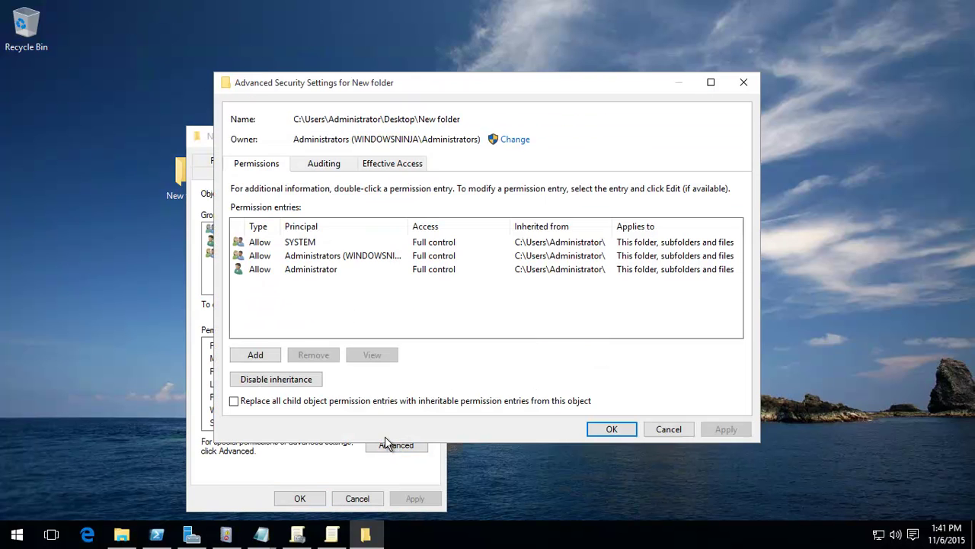
left_click(320, 166)
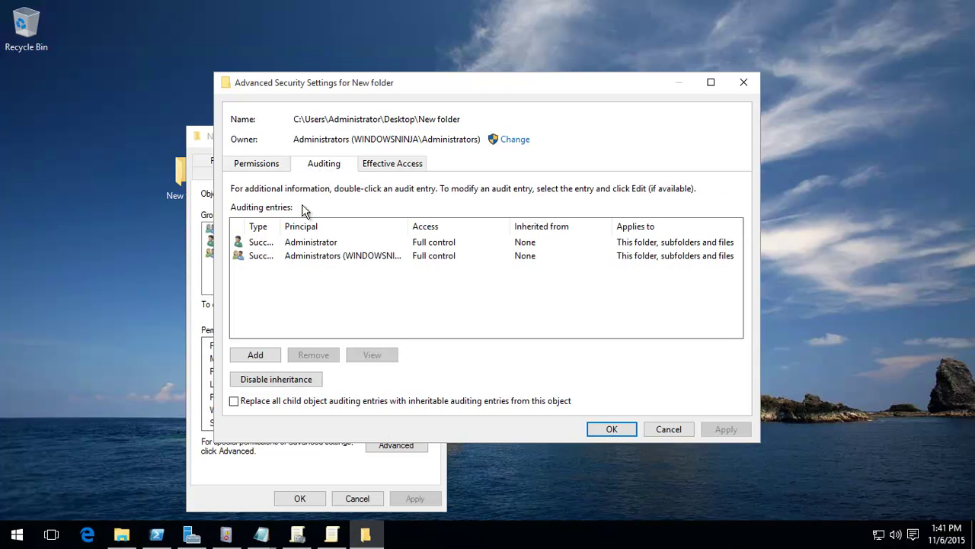
left_click(255, 355)
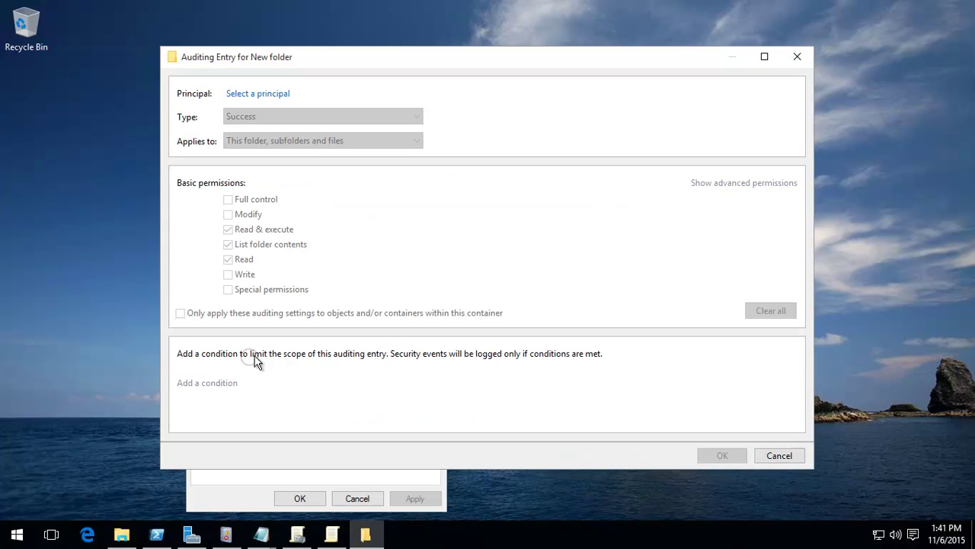
left_click(273, 96)
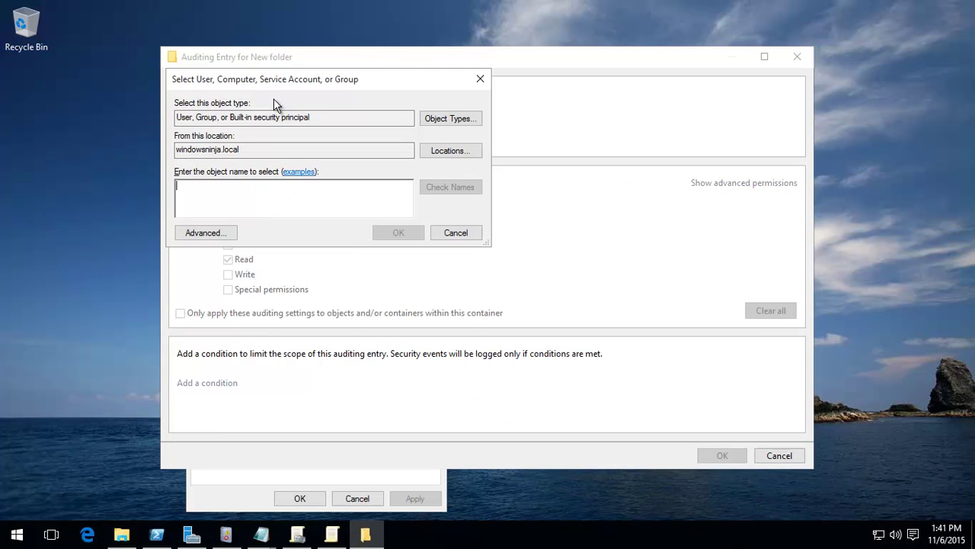
left_click(228, 189)
type("A")
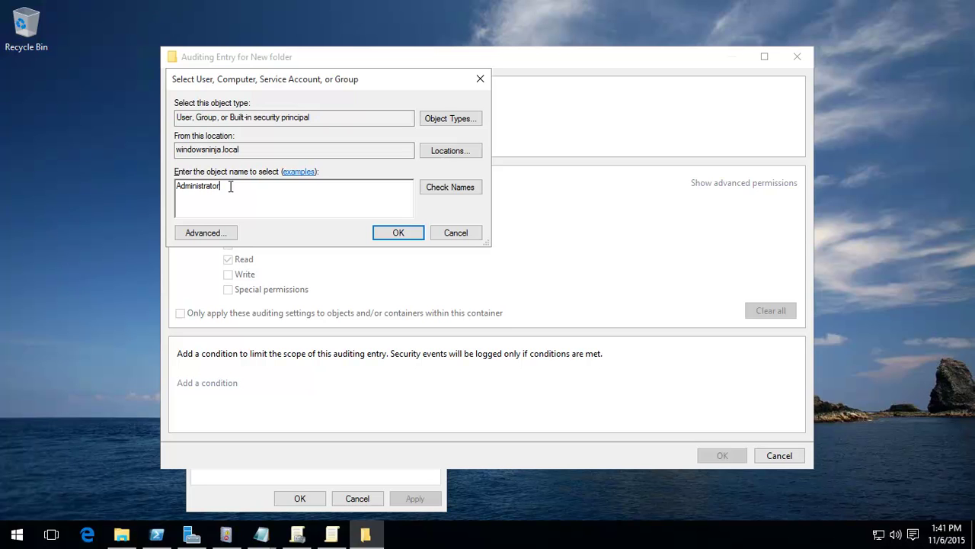
type("dministrator")
left_click(450, 187)
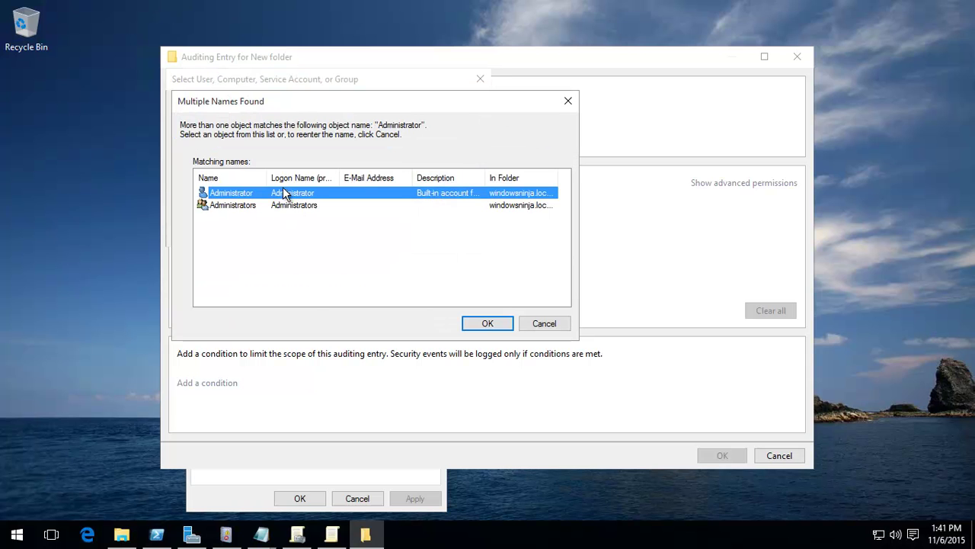
left_click(545, 323)
left_click(466, 231)
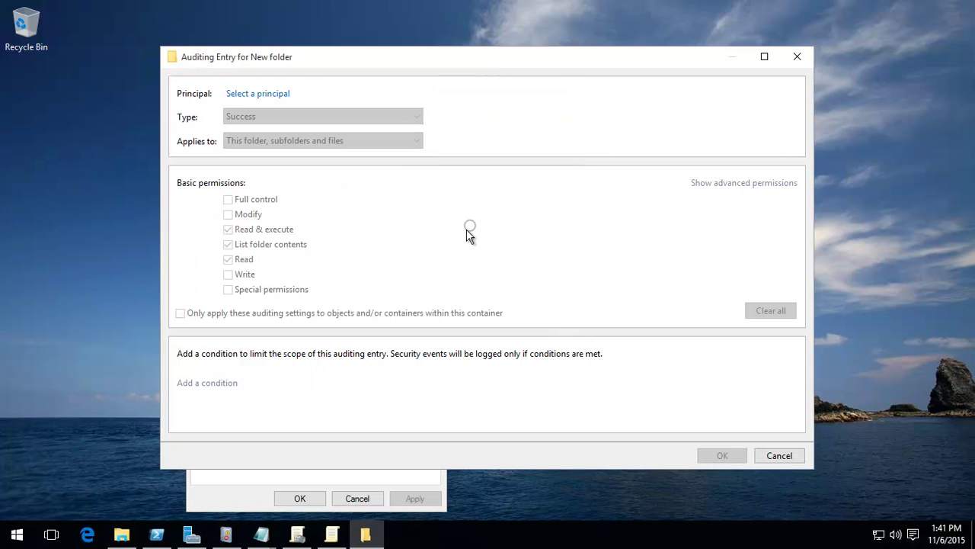
left_click(780, 454)
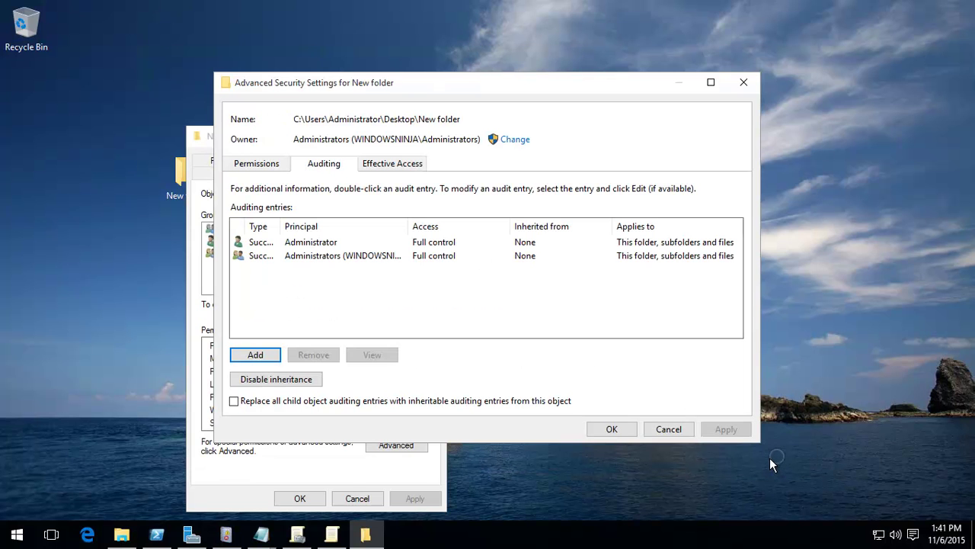
left_click(669, 429)
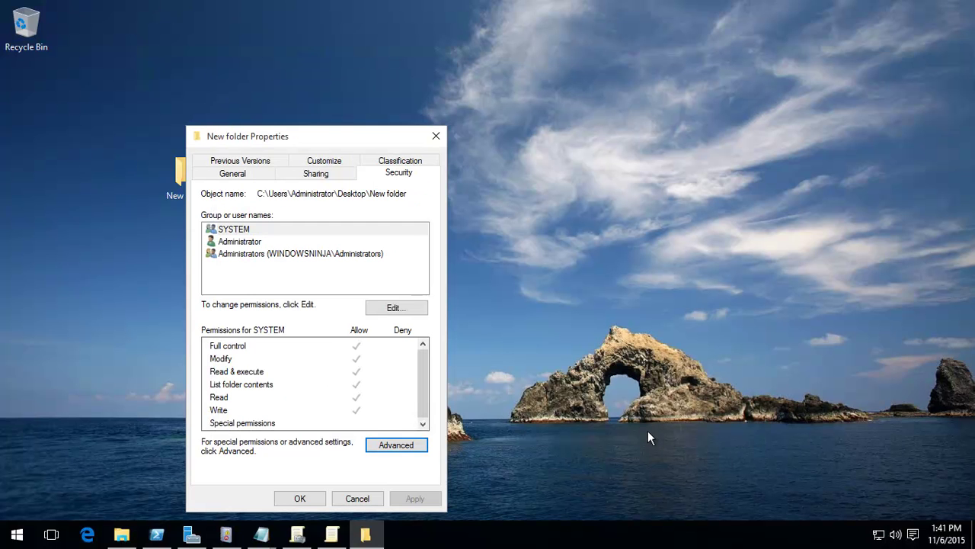
- Close the folder properties, then check Server Manager's Tools list and close Server Manager
left_click(360, 497)
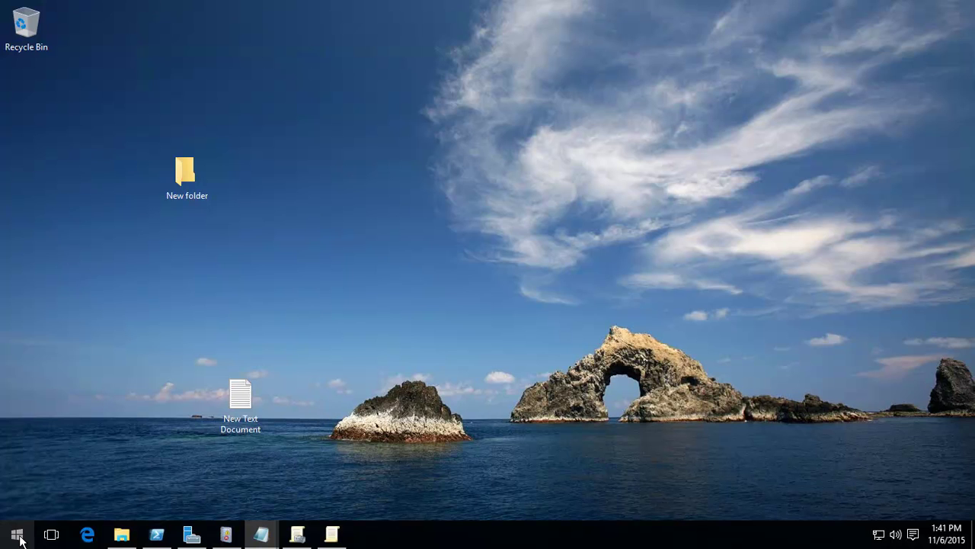
left_click(192, 536)
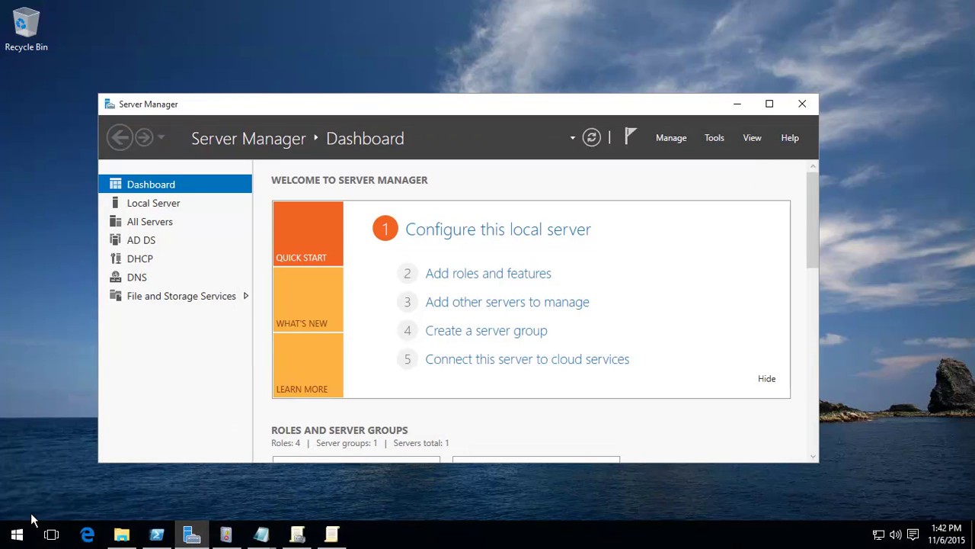
left_click(716, 138)
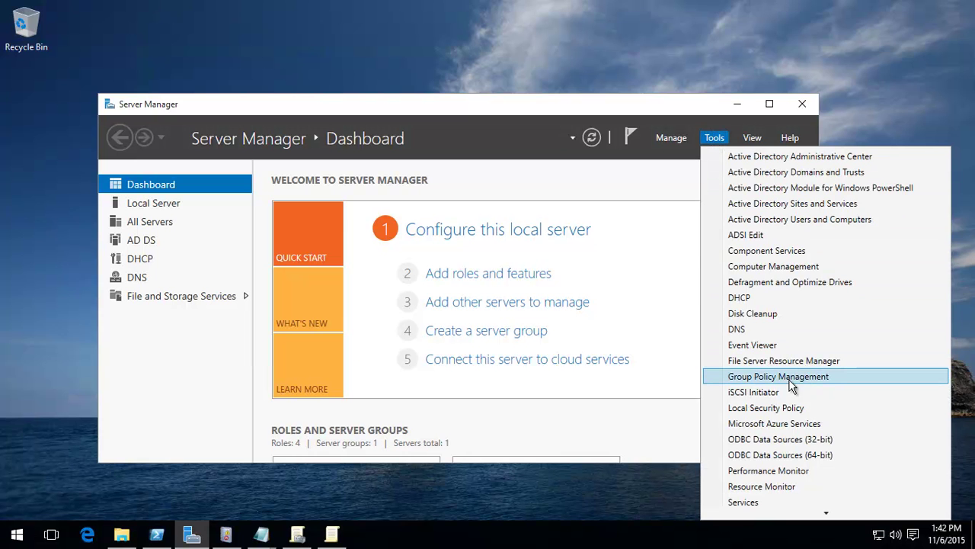
left_click(801, 107)
left_click(806, 105)
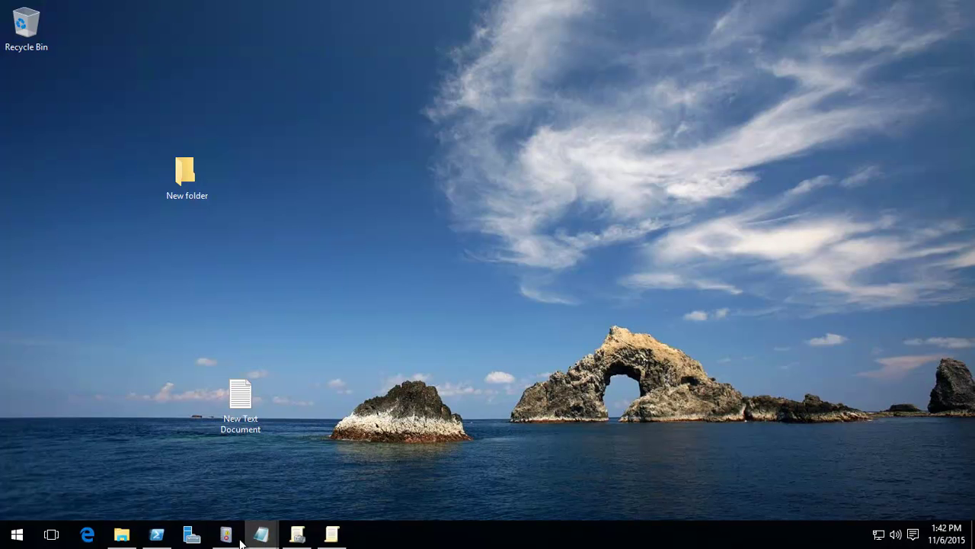
- Bring up Event Viewer and Group Policy Management, then minimize Event Viewer
left_click(227, 536)
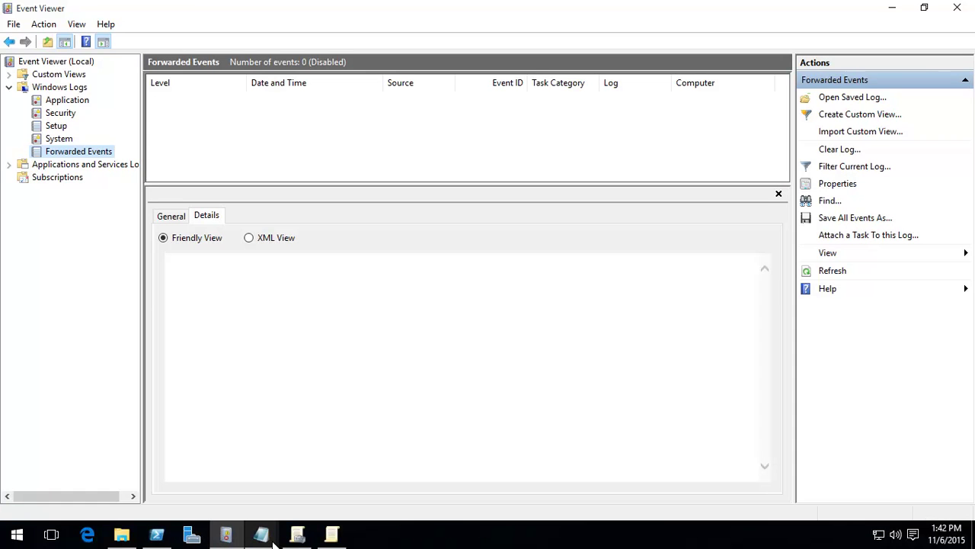
left_click(297, 539)
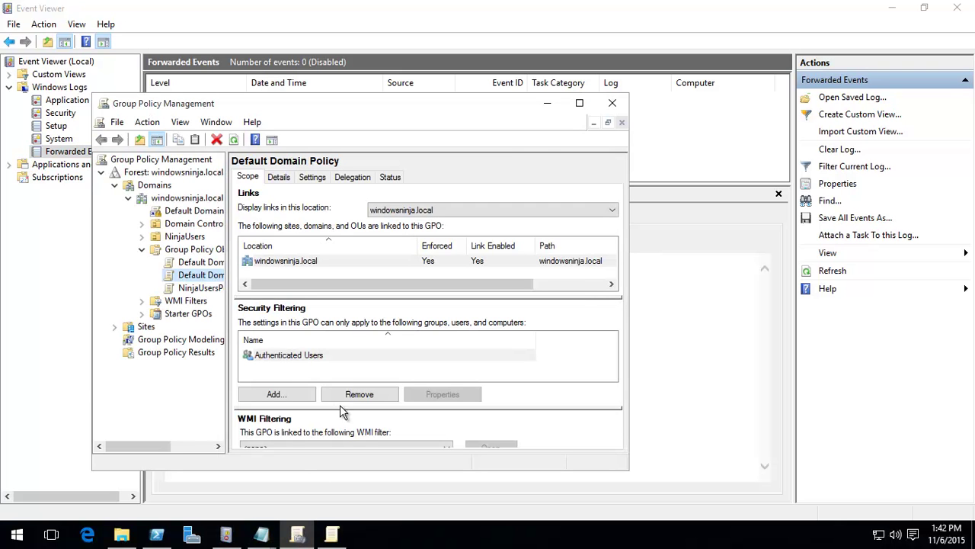
left_click(893, 7)
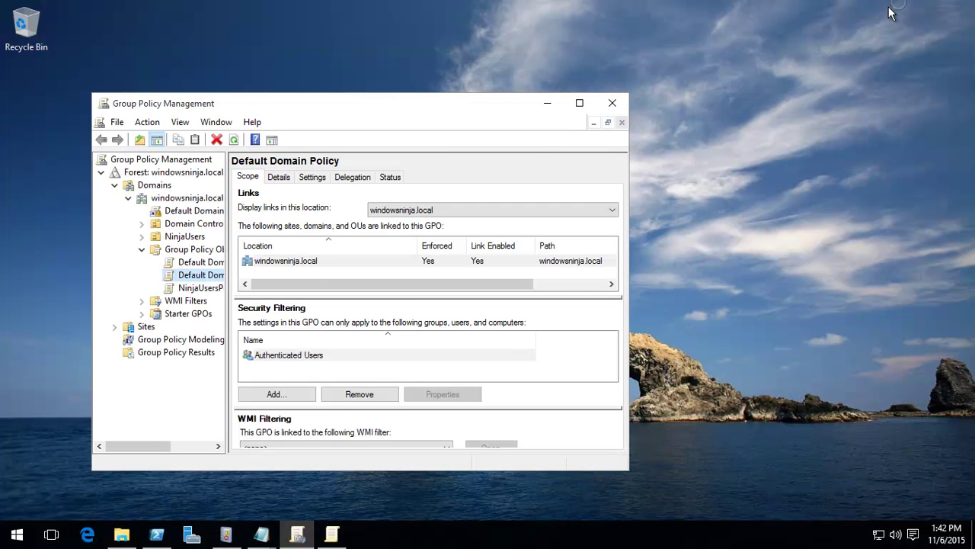
- Maximize Group Policy Management and select Default Domain Policy under windowsninja.local
left_click(579, 102)
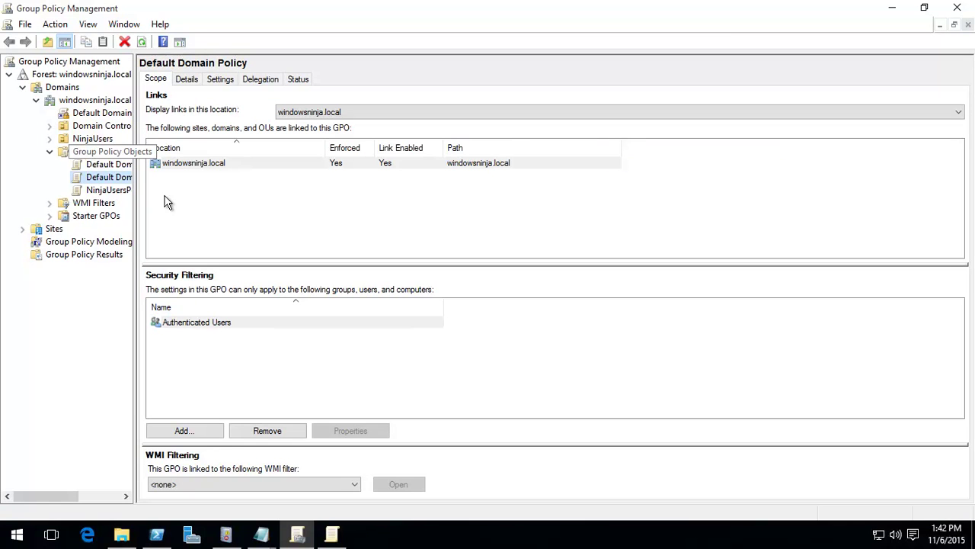
left_click(98, 152)
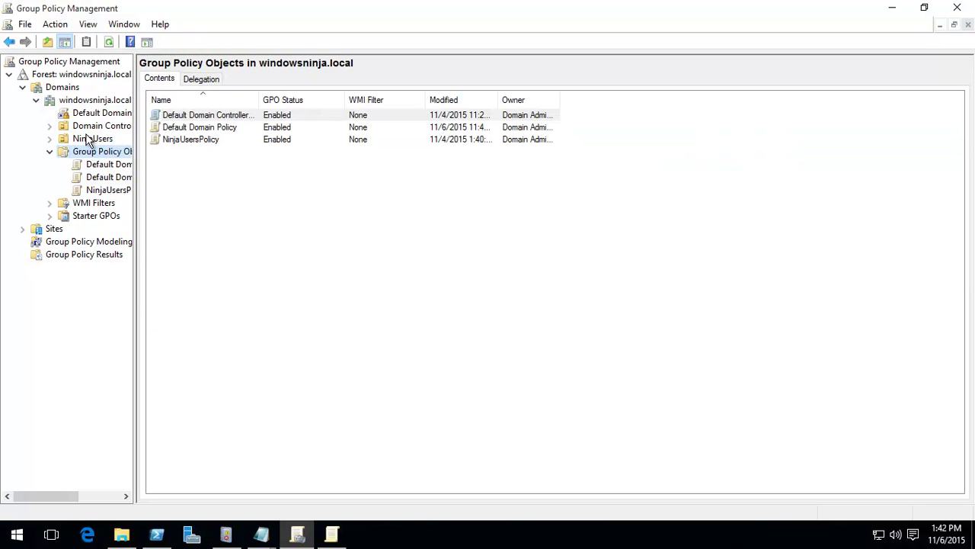
left_click(96, 177)
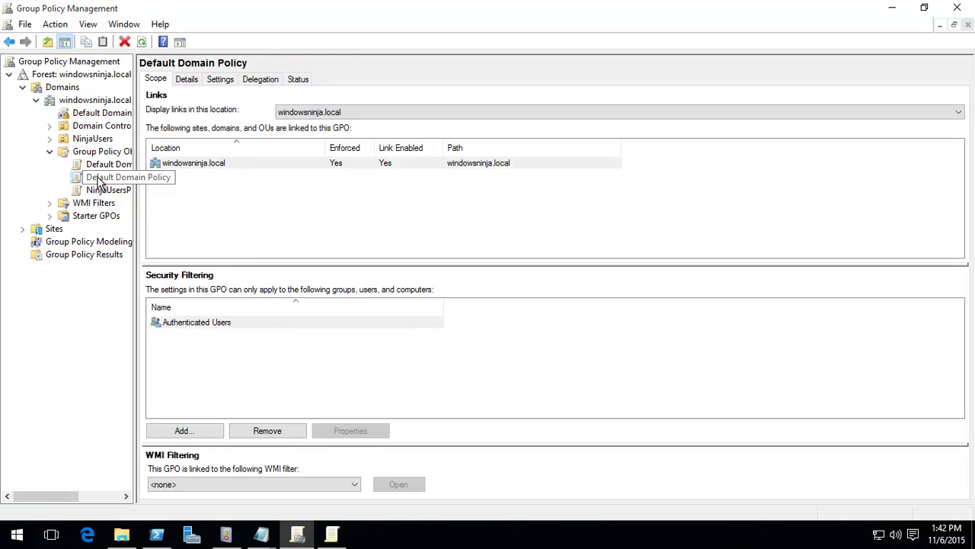
- Review the context actions for Default Domain Policy and its windowsninja.local link without changes
right_click(100, 180)
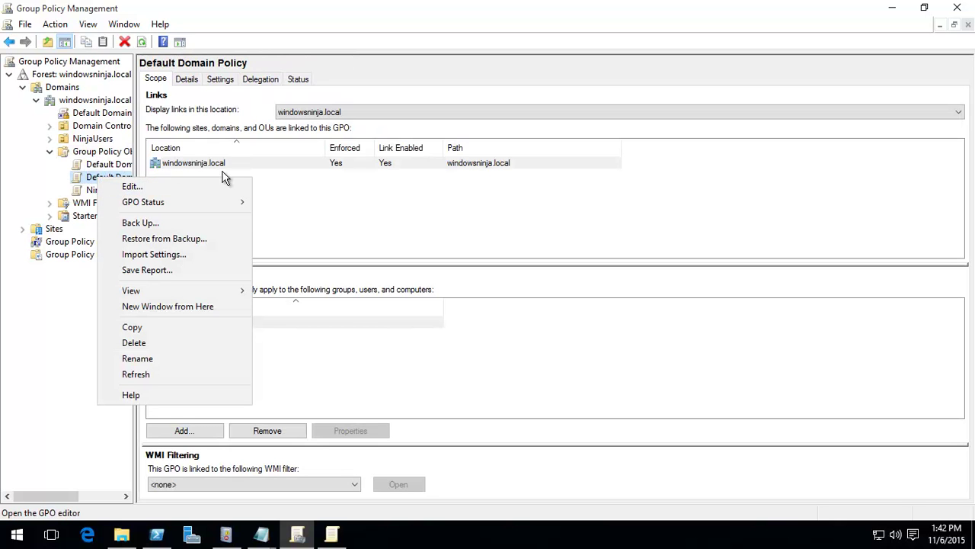
left_click(313, 202)
right_click(219, 168)
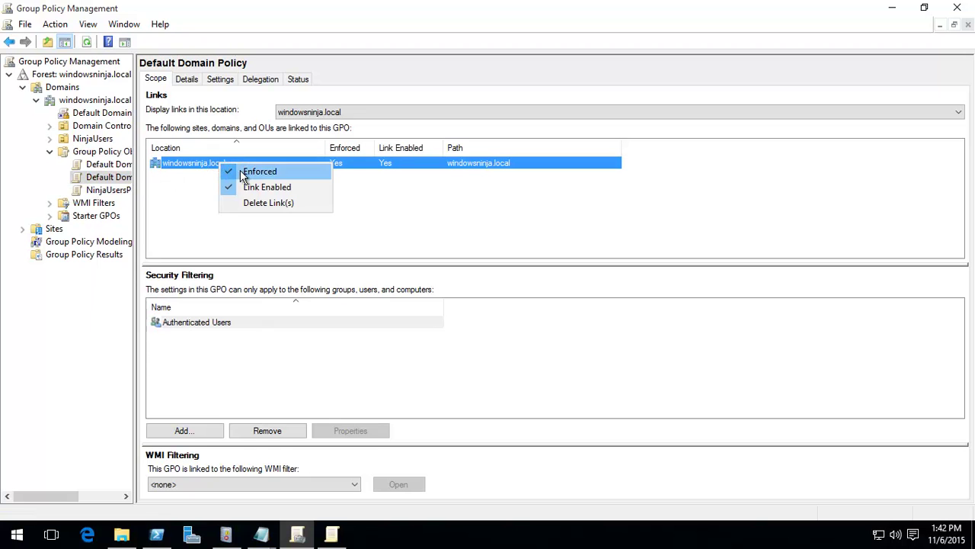
left_click(379, 195)
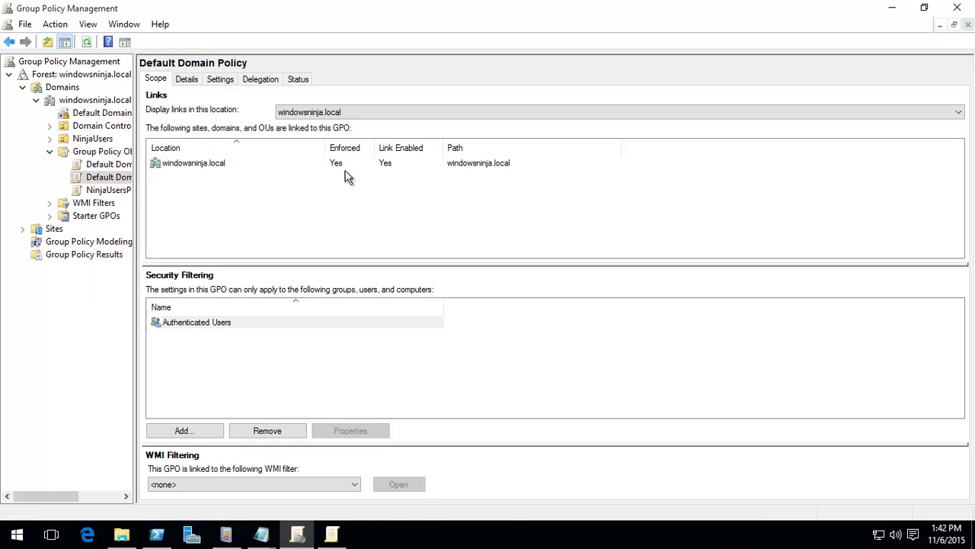
right_click(107, 179)
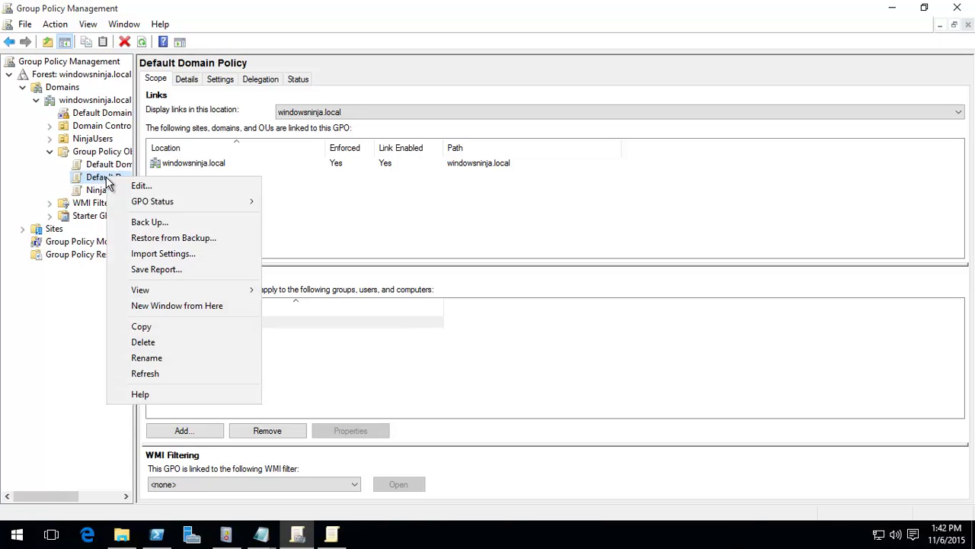
- Close Group Policy Management, then maximize the policy editor, widen its tree and select Audit Policy
left_click(963, 14)
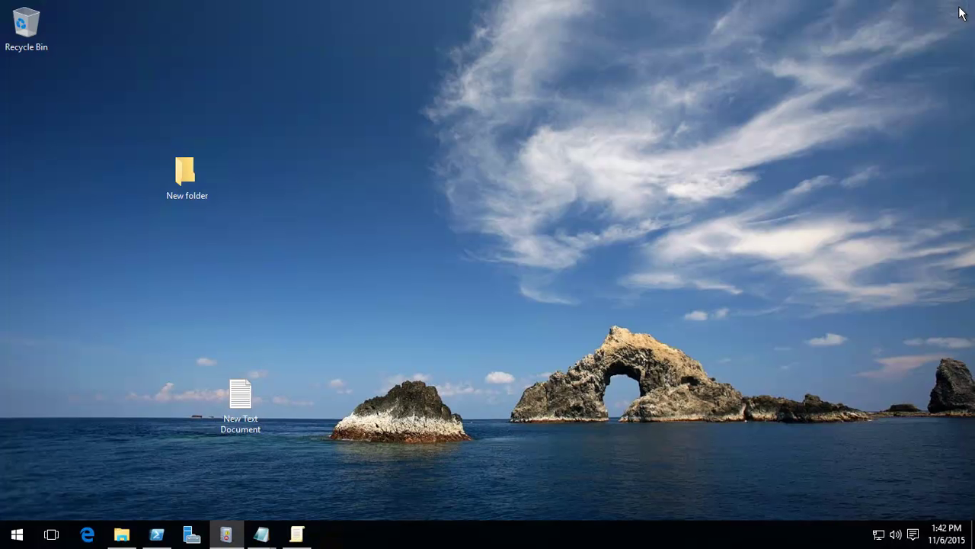
left_click(297, 533)
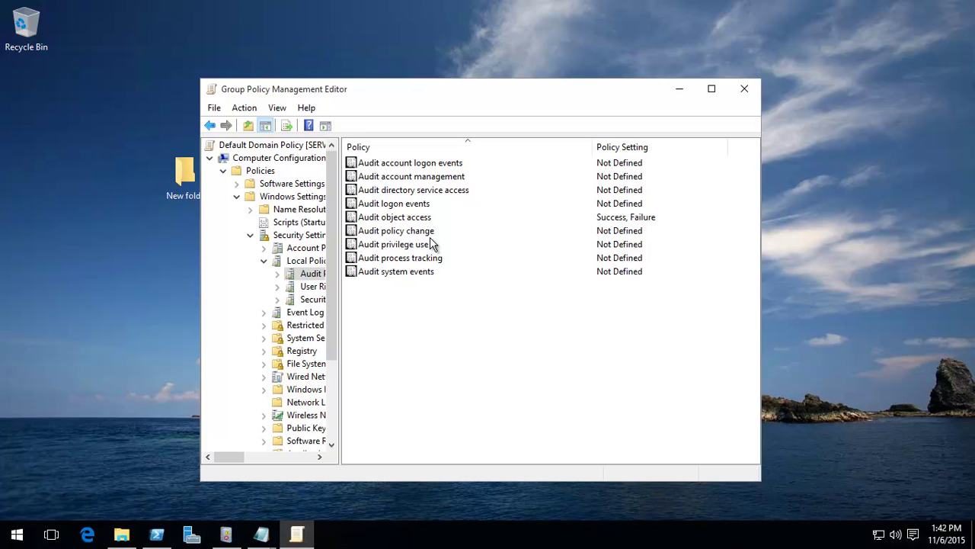
left_click(712, 88)
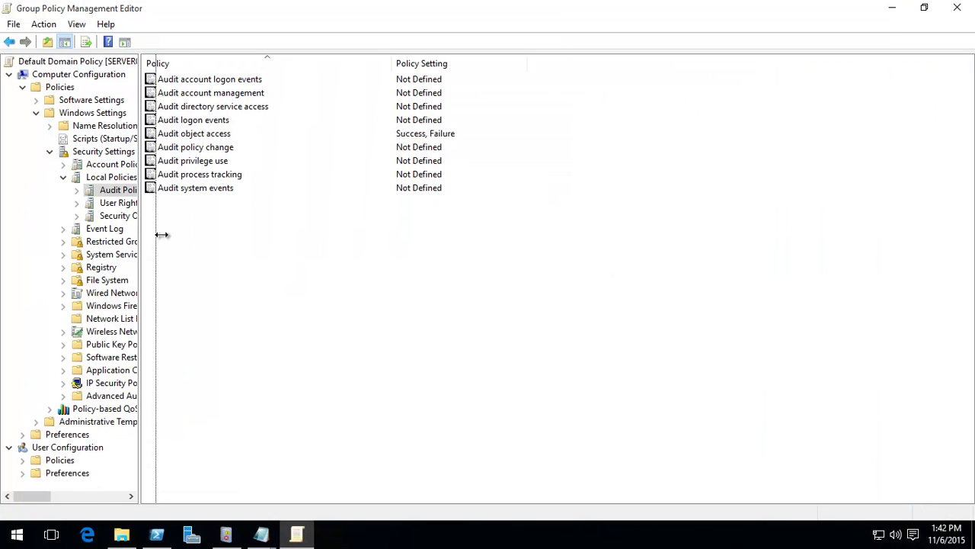
left_click_drag(171, 236, 237, 245)
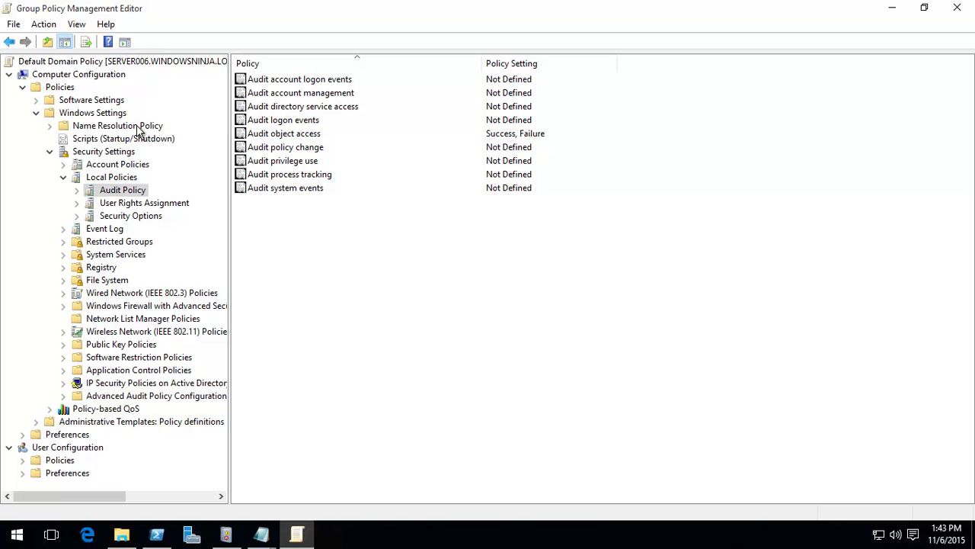
left_click(99, 193)
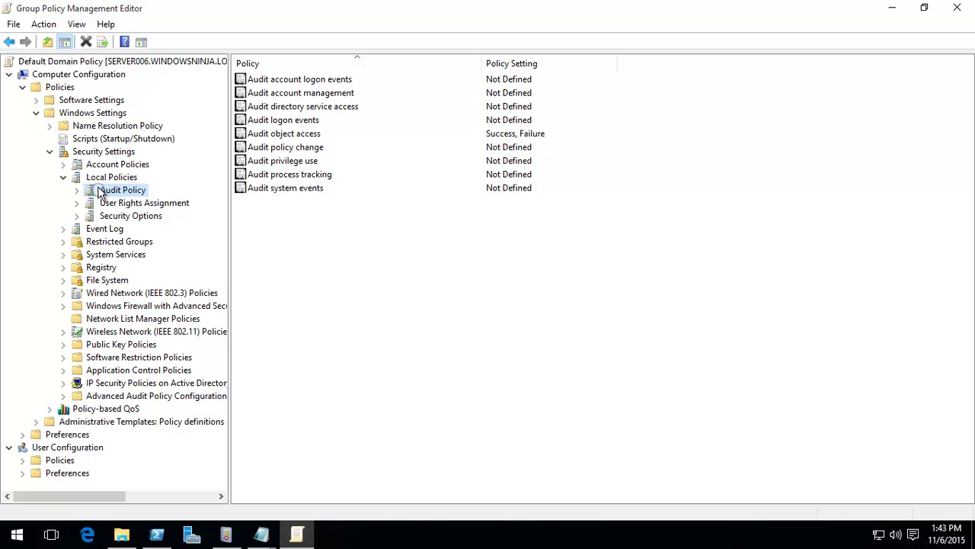
- Confirm Audit object access is defined to audit both Success and Failure
double_click(282, 142)
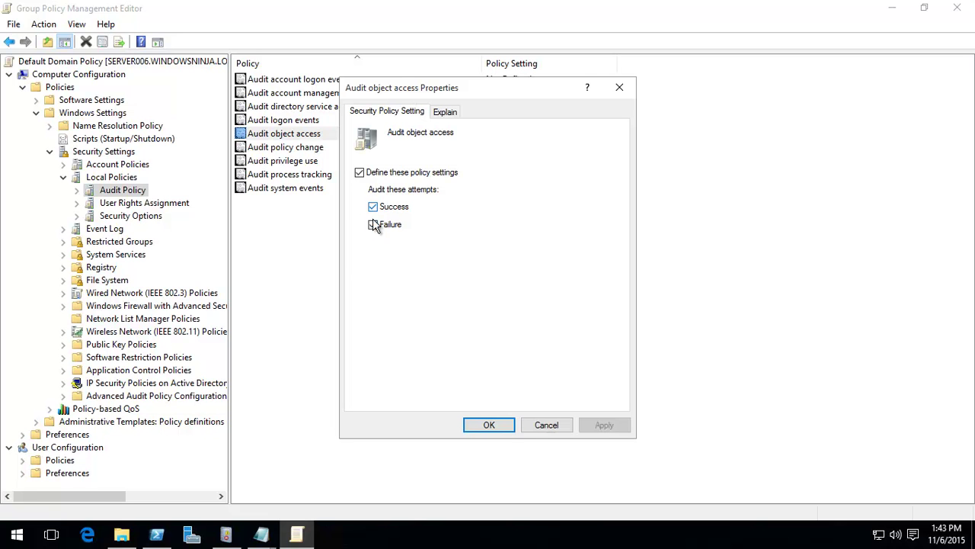
left_click(491, 425)
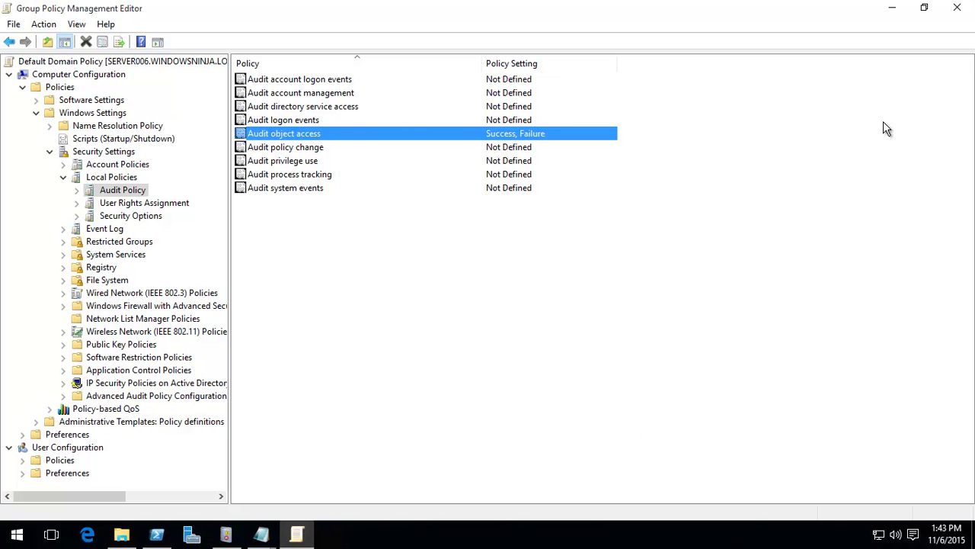
- Close the Group Policy Management Editor window
left_click(957, 7)
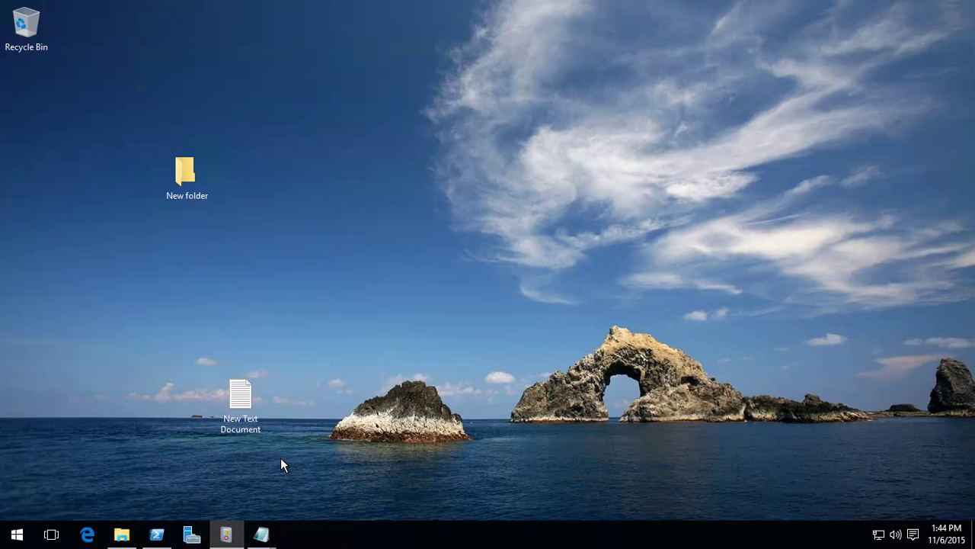
- Open New Text Document in New folder, replace all its text with 'hello', and close Notepad
double_click(191, 169)
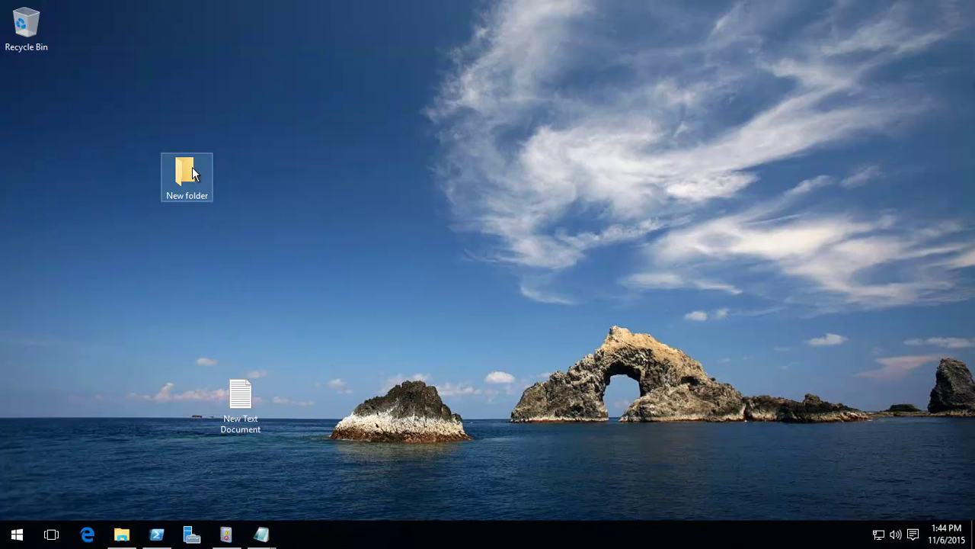
double_click(210, 98)
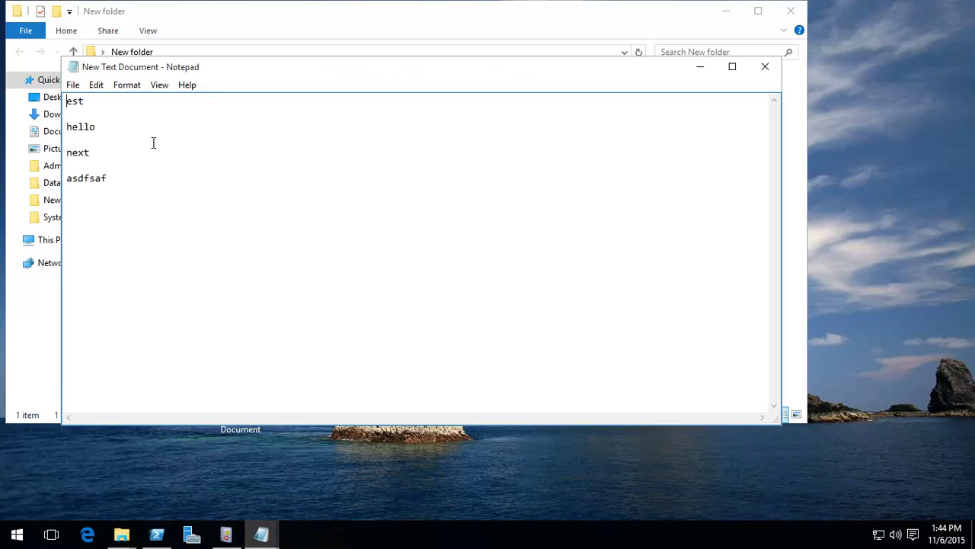
left_click_drag(133, 195, 64, 76)
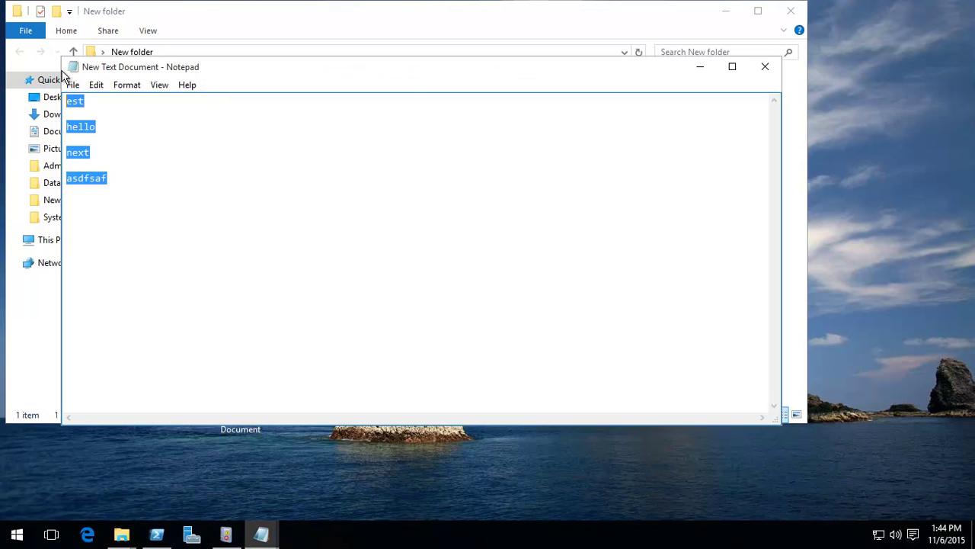
key("BackSpace")
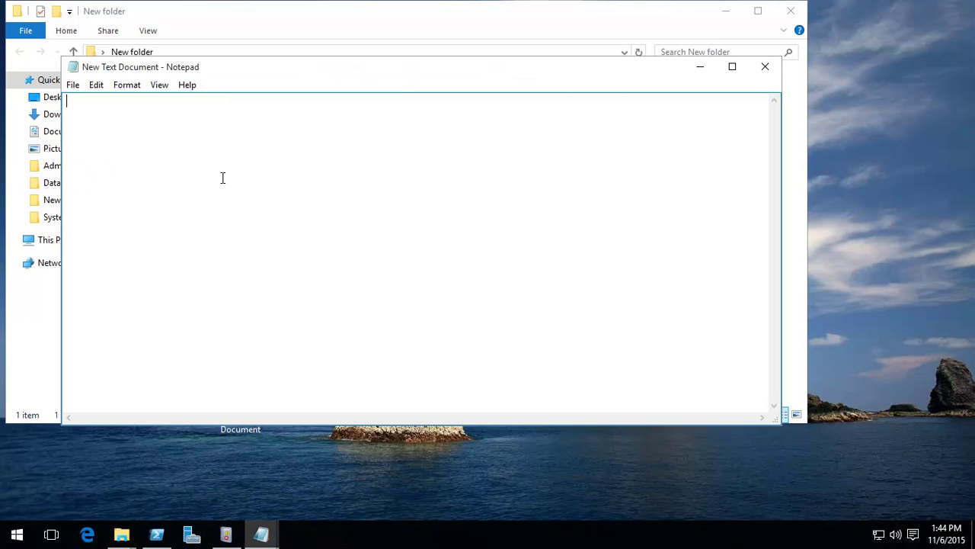
type("hello")
left_click(765, 67)
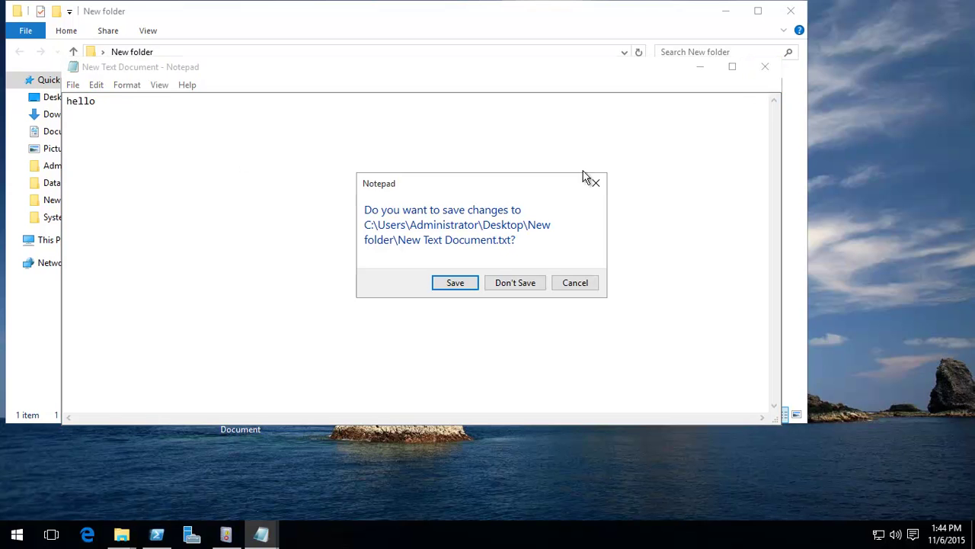
- Save the document, close the New folder window, and launch Server Manager
left_click(453, 282)
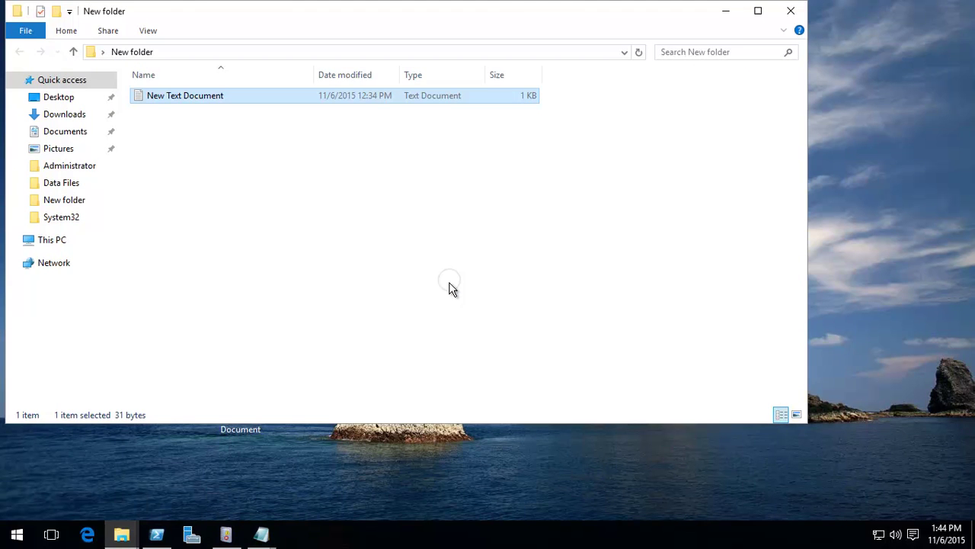
left_click(788, 17)
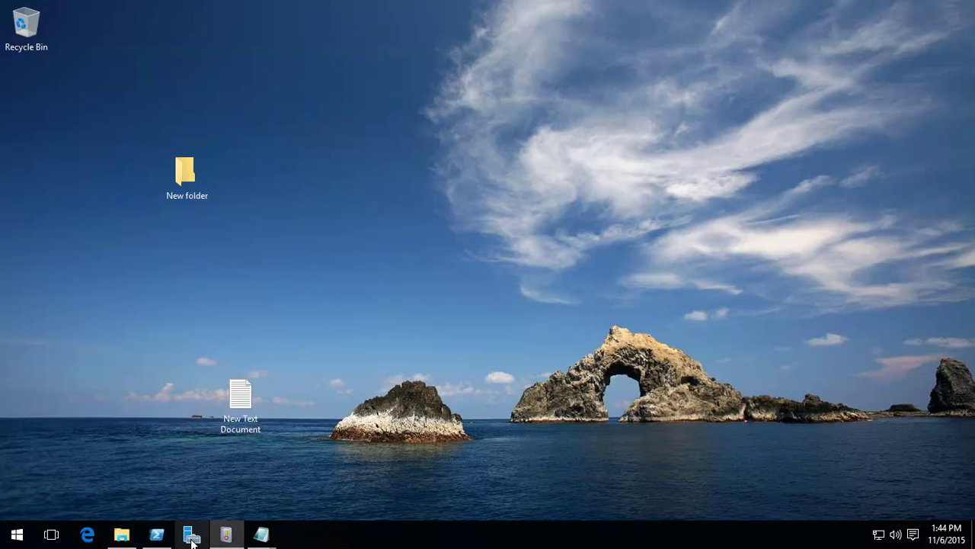
mouse_move(228, 541)
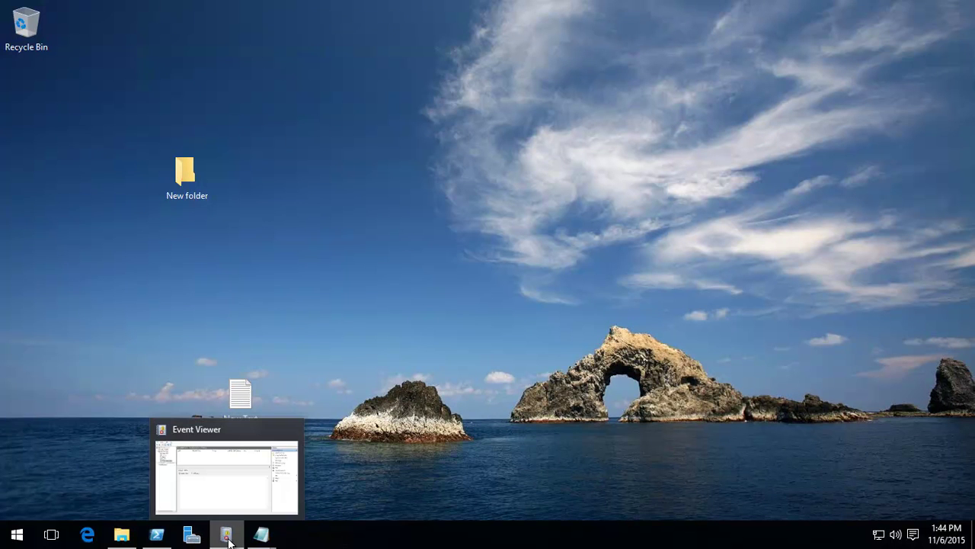
left_click(17, 535)
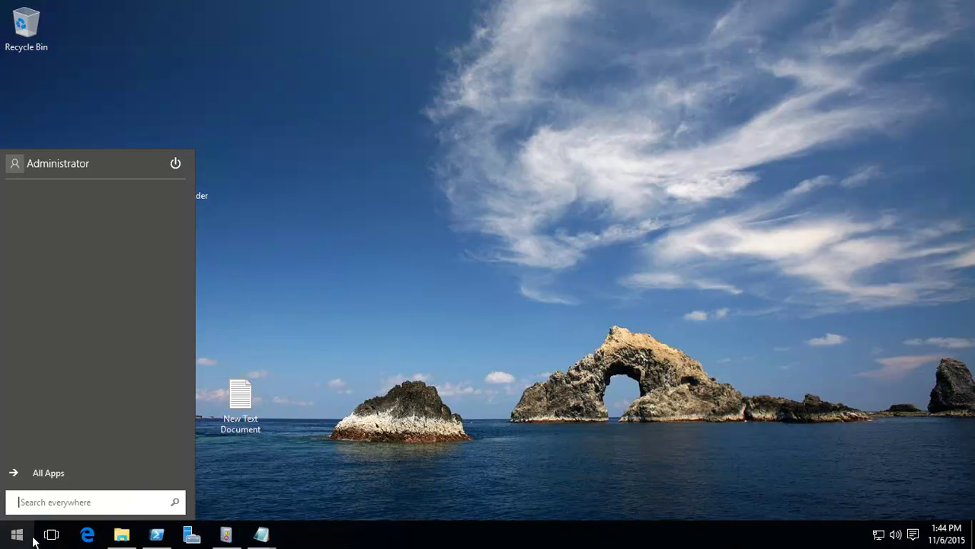
left_click(192, 537)
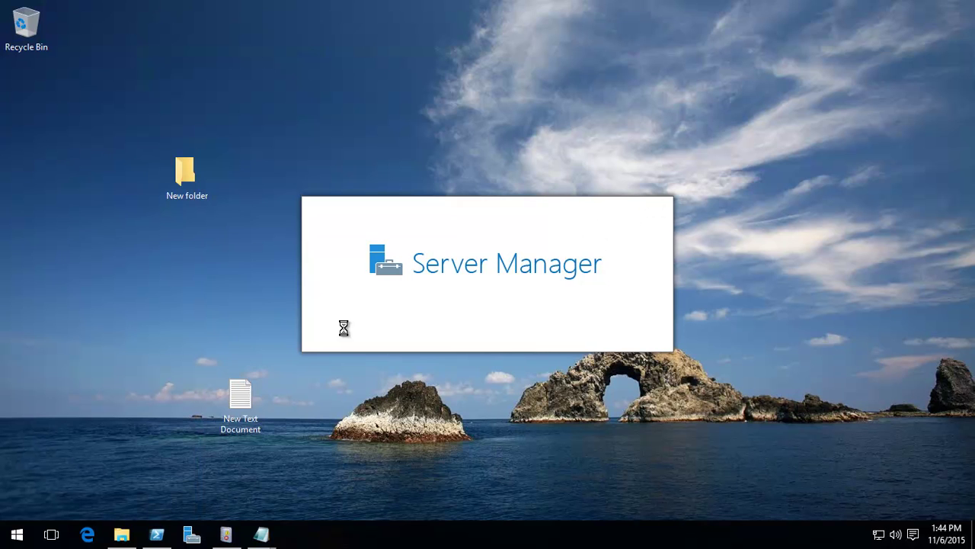
- Search the Start menu for 'seve', then dismiss the search and close Server Manager
left_click(17, 536)
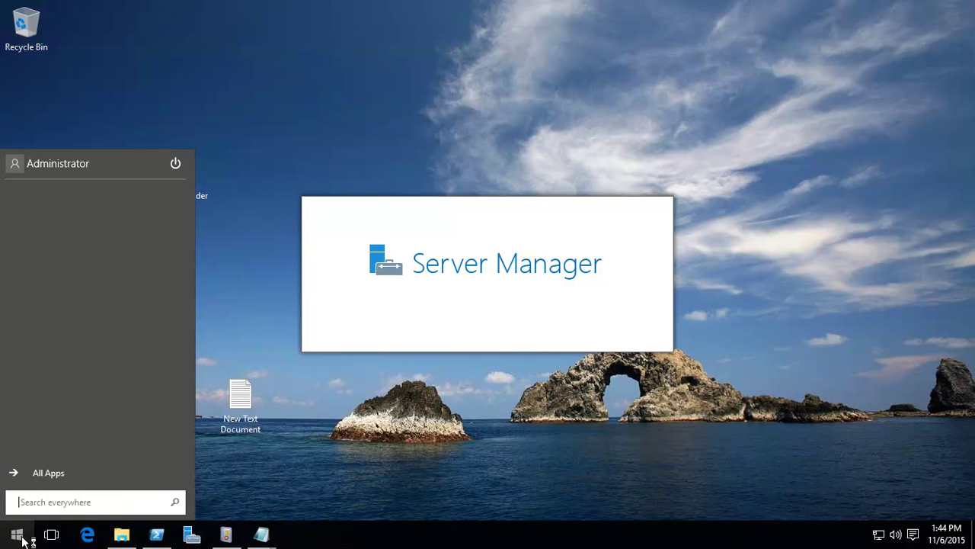
left_click(15, 497)
type("seve")
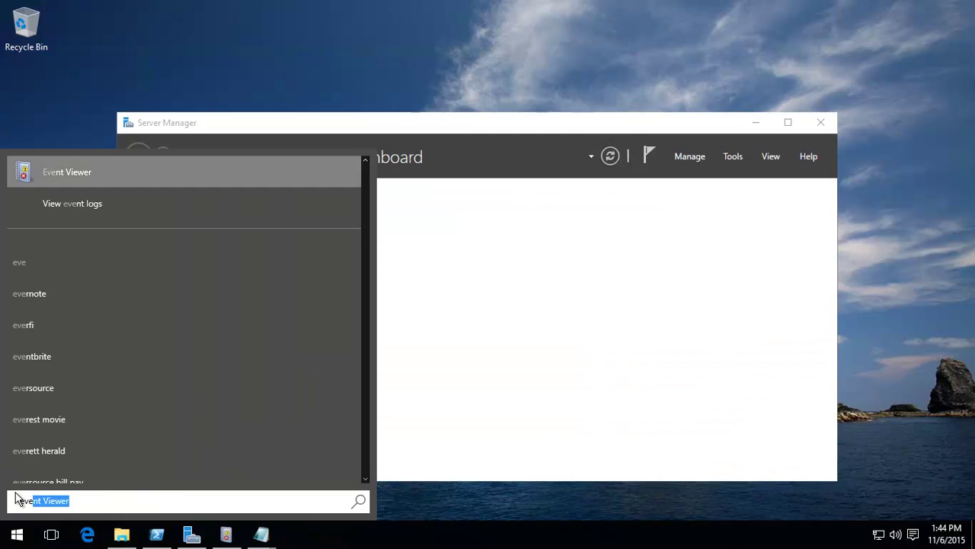
left_click(821, 122)
left_click(821, 122)
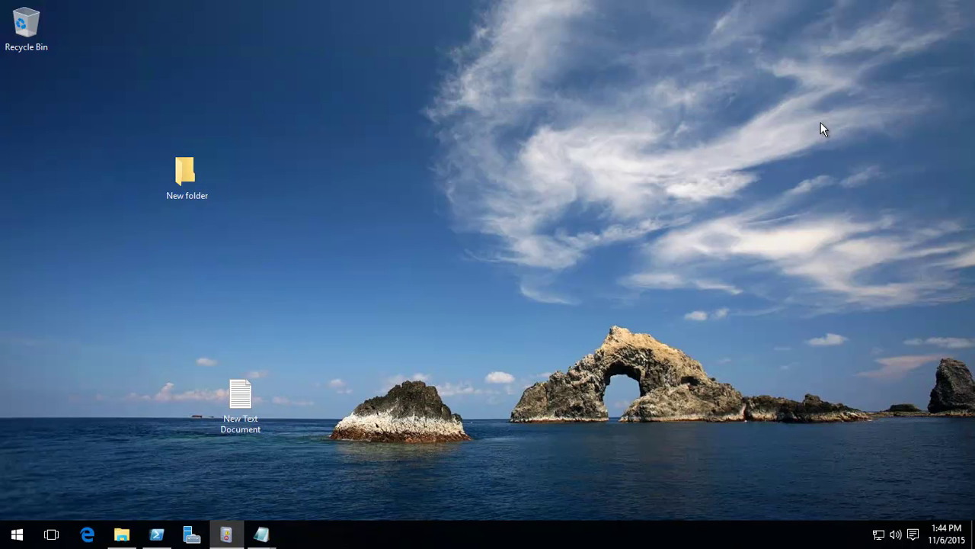
- Filter Event Viewer's Security log to Audit Success events with Event ID 4663
left_click(227, 538)
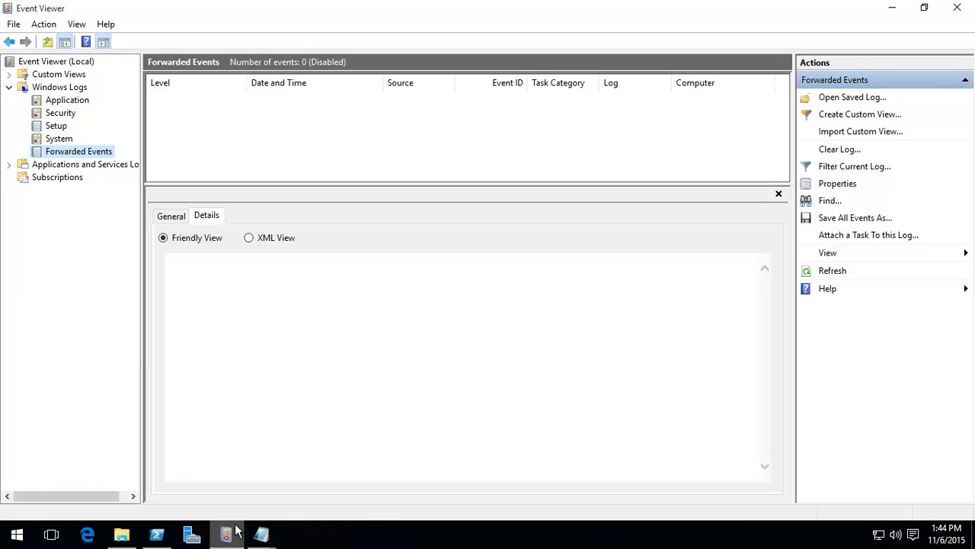
left_click(62, 114)
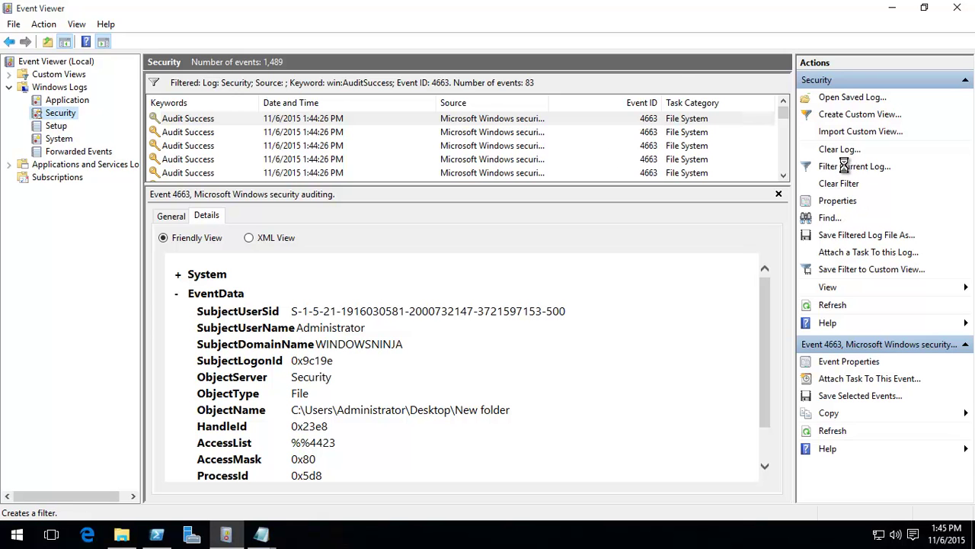
left_click(846, 172)
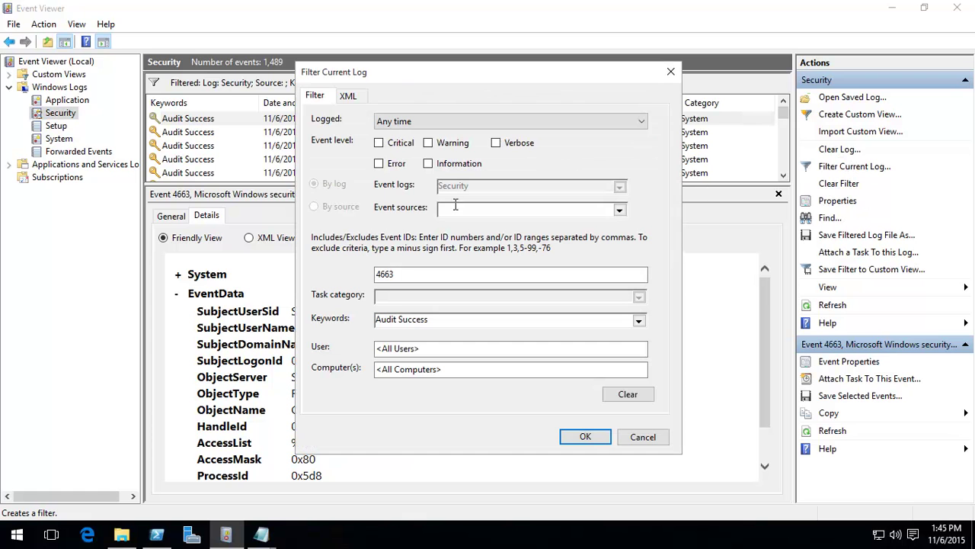
left_click(584, 437)
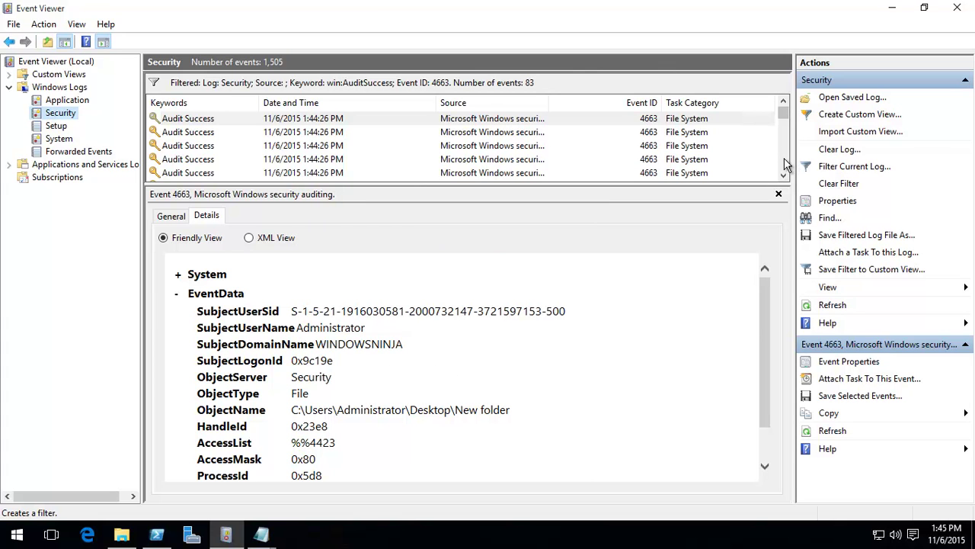
- Inspect the 4663 events' details, highlighting the accessed file New Text Document.txt
scroll(786, 159, "down", 2)
left_click(291, 132)
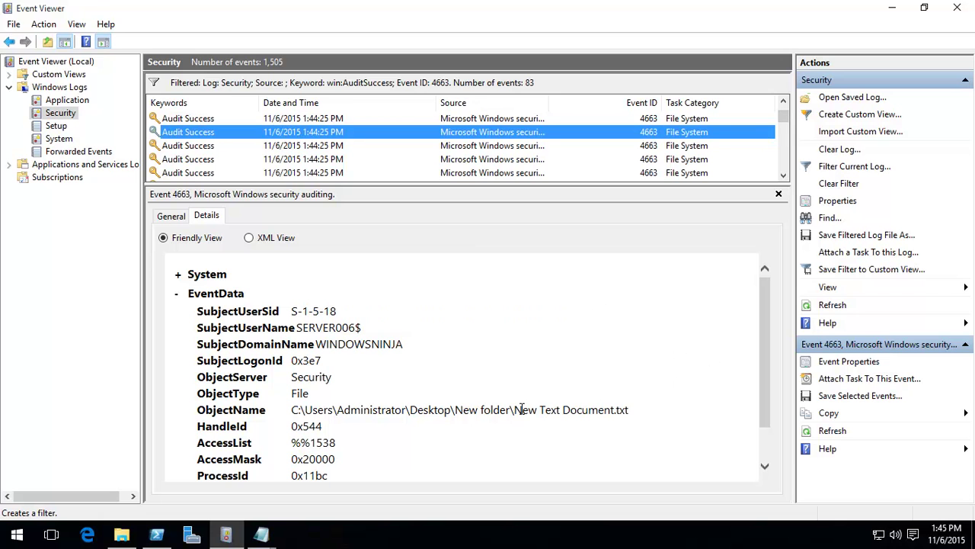
left_click_drag(516, 410, 632, 410)
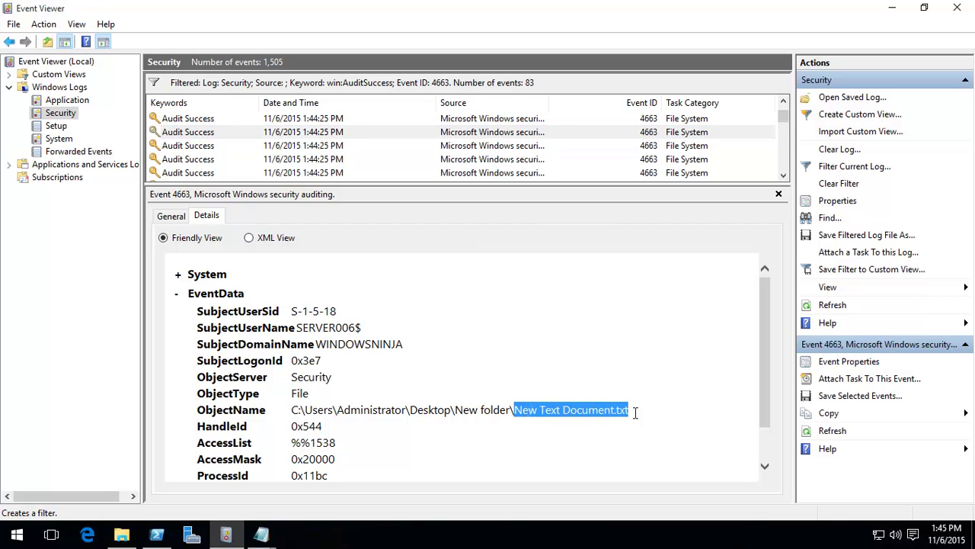
double_click(455, 149)
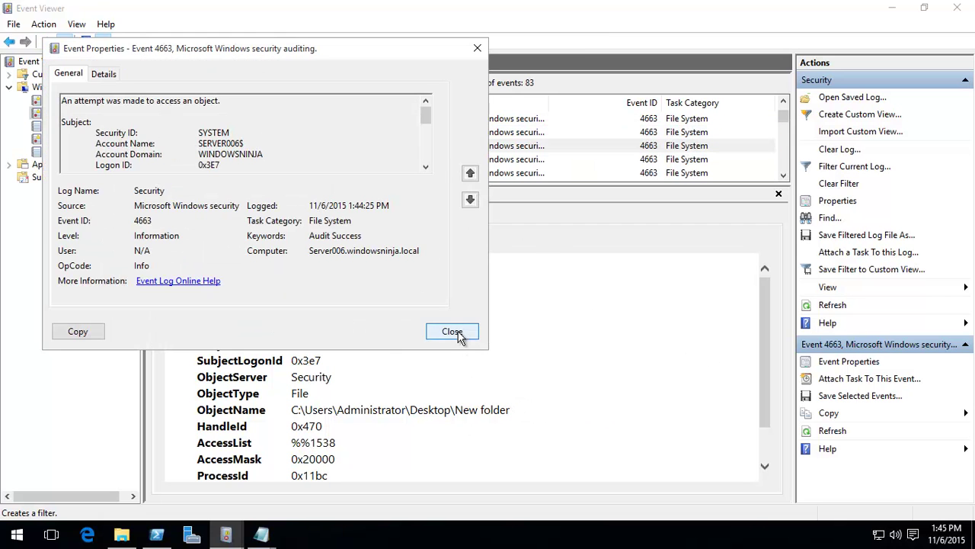
left_click(452, 331)
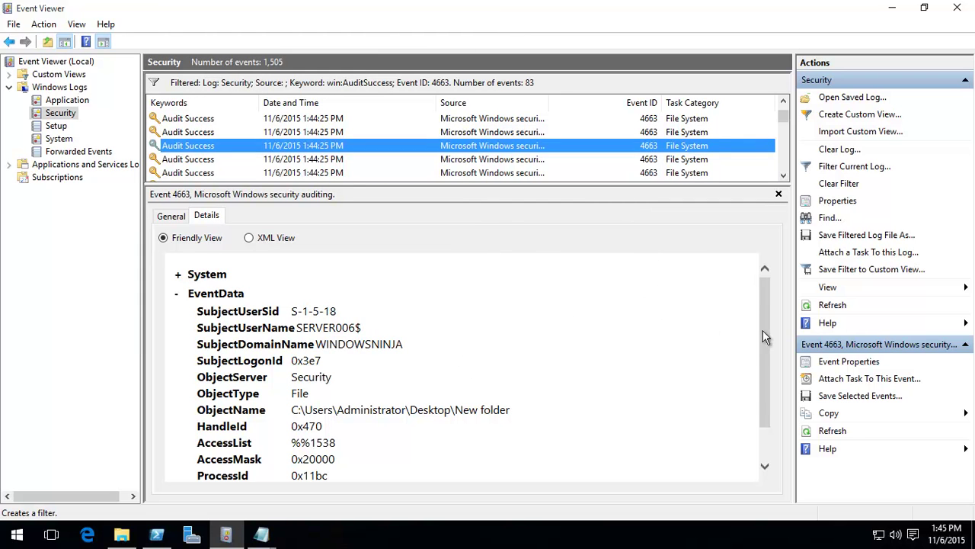
left_click_drag(762, 330, 749, 370)
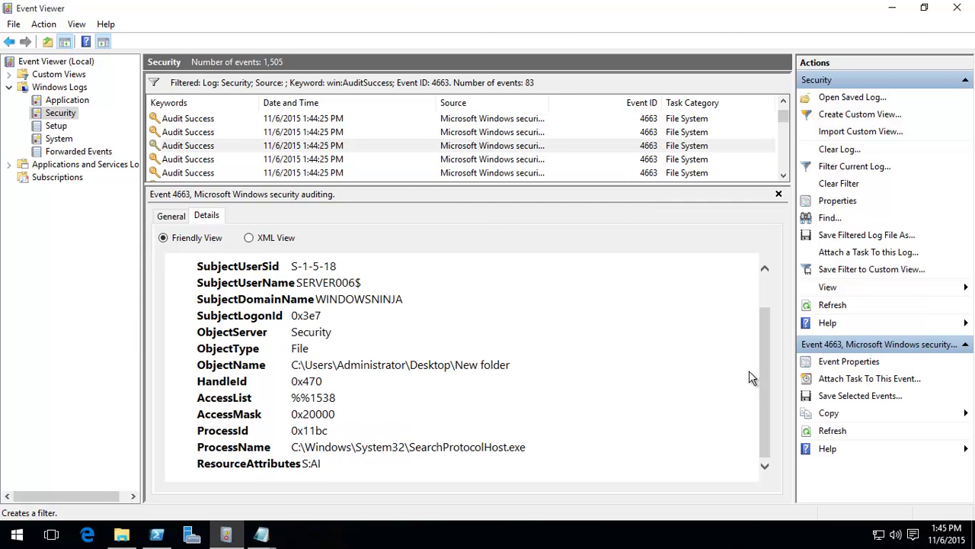
- Minimize Event Viewer and clear the PowerShell console with 'clear'
left_click(890, 9)
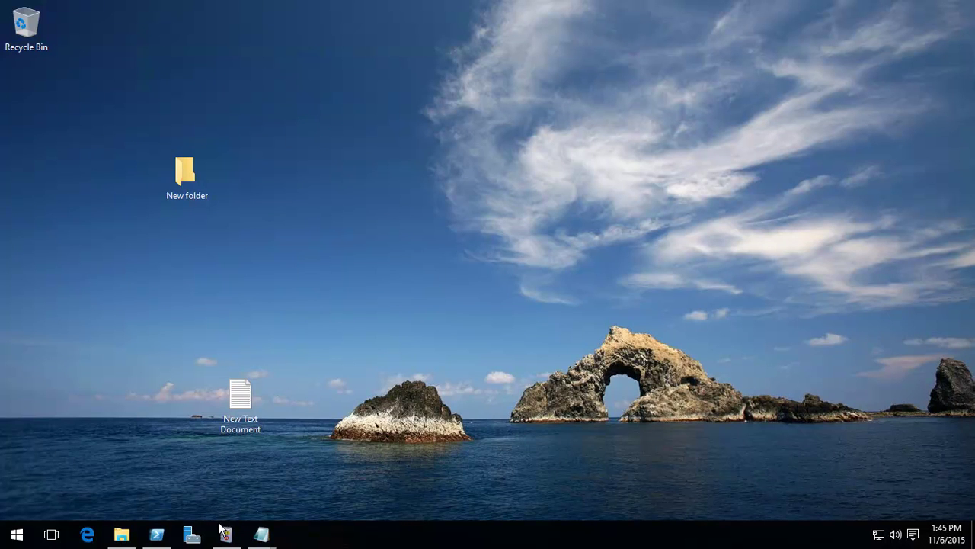
left_click(161, 537)
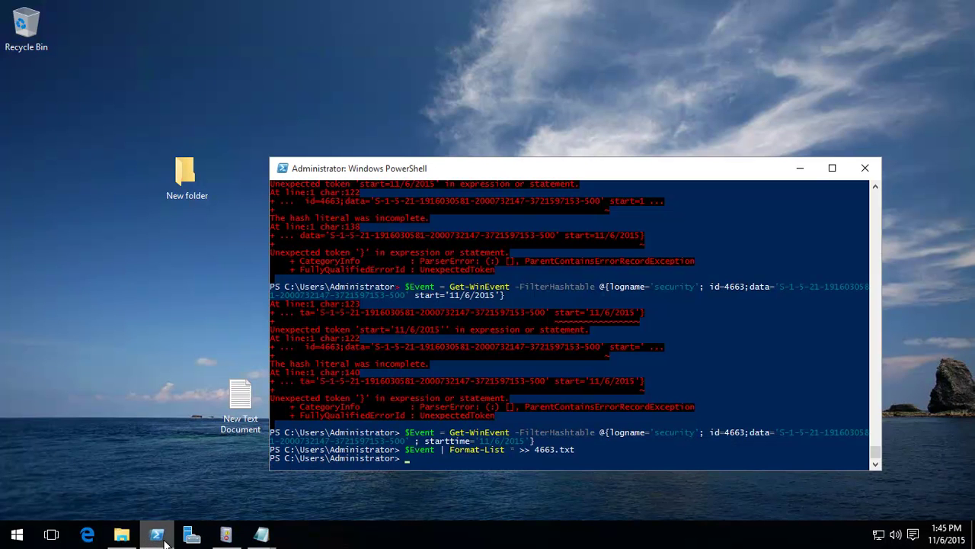
type("clear")
key("Return")
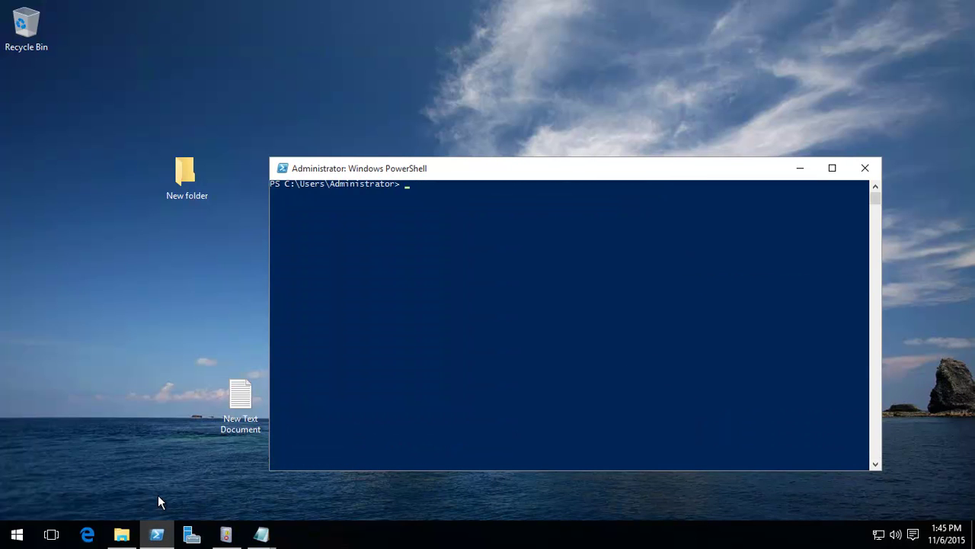
- Recall the earlier Get-WinEvent 4663 filter command from history and select it for copying
type("$Eve")
key("F8")
key("F8")
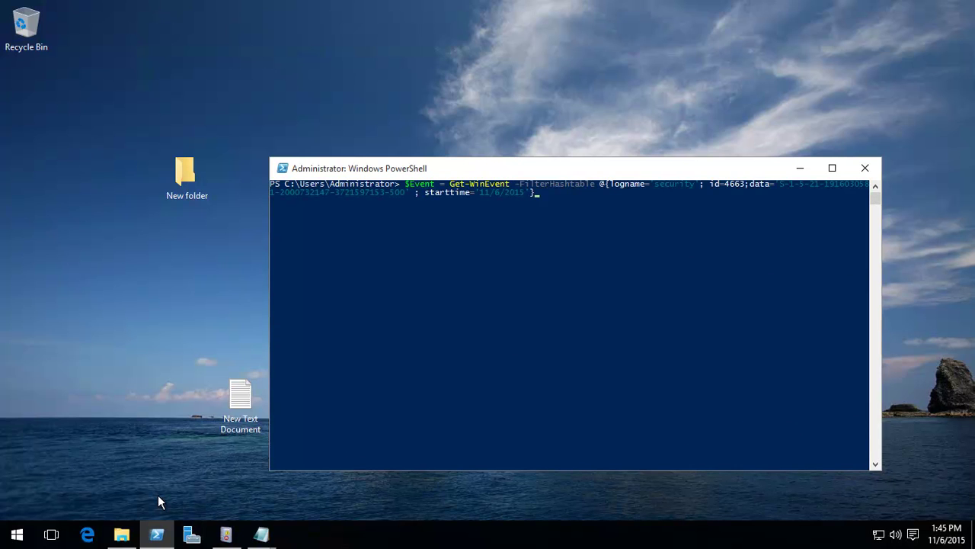
left_click_drag(406, 186, 550, 195)
- Copy the Get-WinEvent command from PowerShell and paste it into New Text Document
right_click(550, 195)
double_click(240, 394)
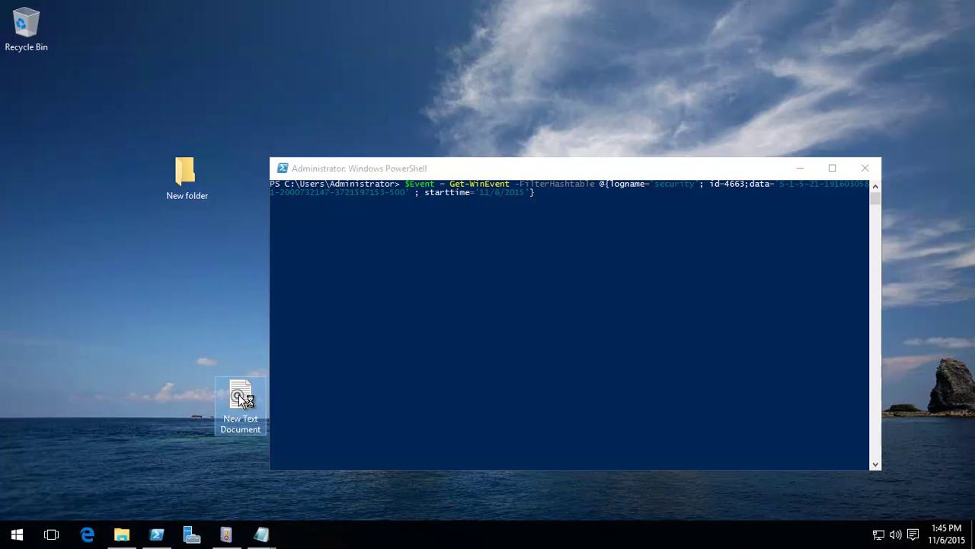
key("ctrl+v")
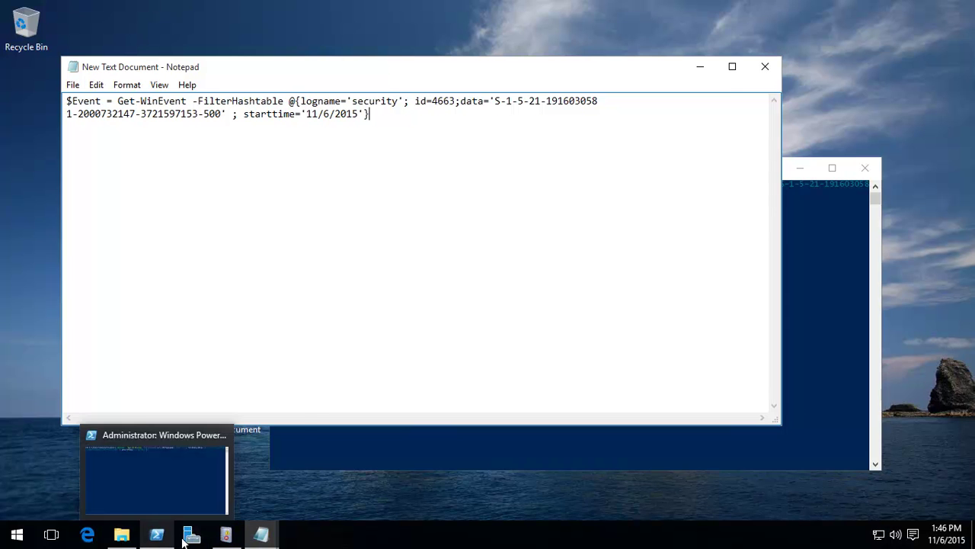
- Compare the command's SID data filter against the 4663 event's EventData in Event Viewer
left_click(246, 455)
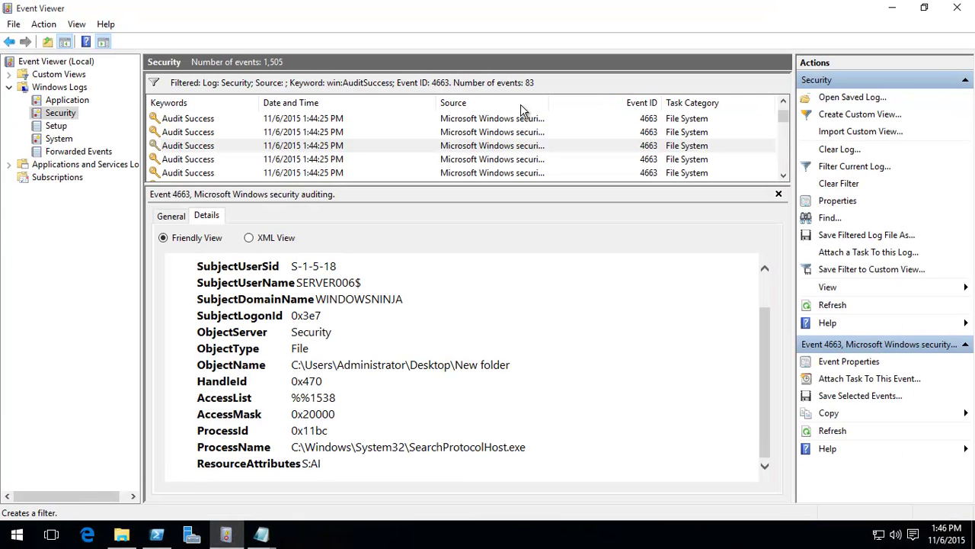
left_click(901, 6)
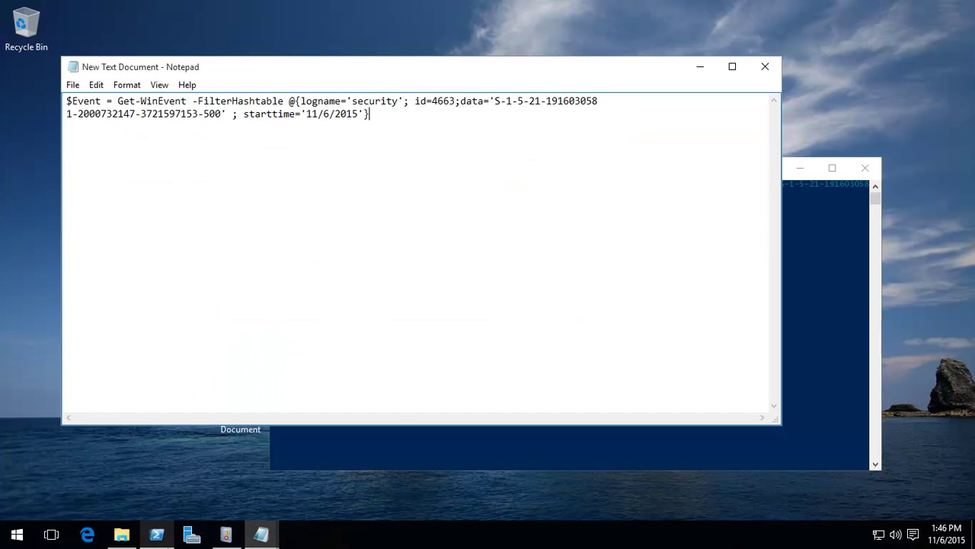
mouse_move(167, 543)
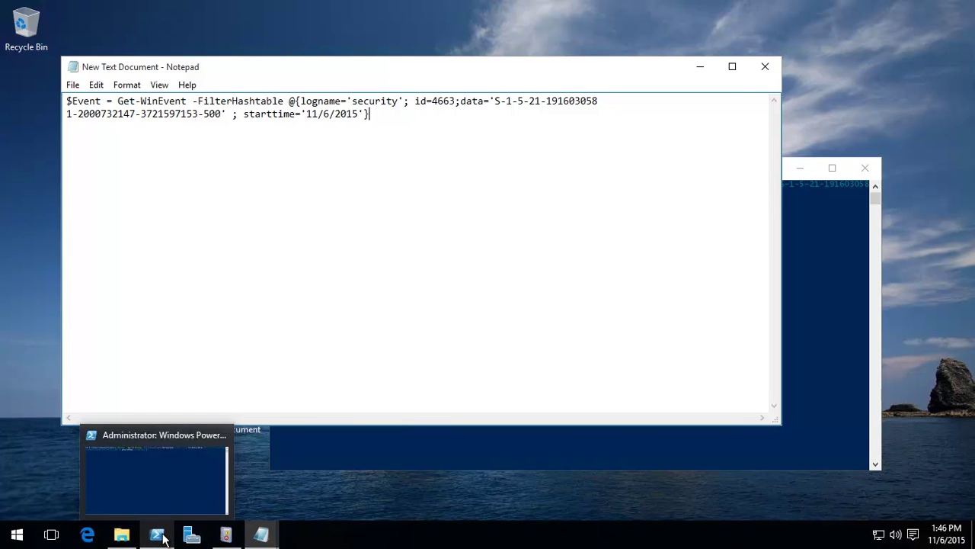
left_click(226, 537)
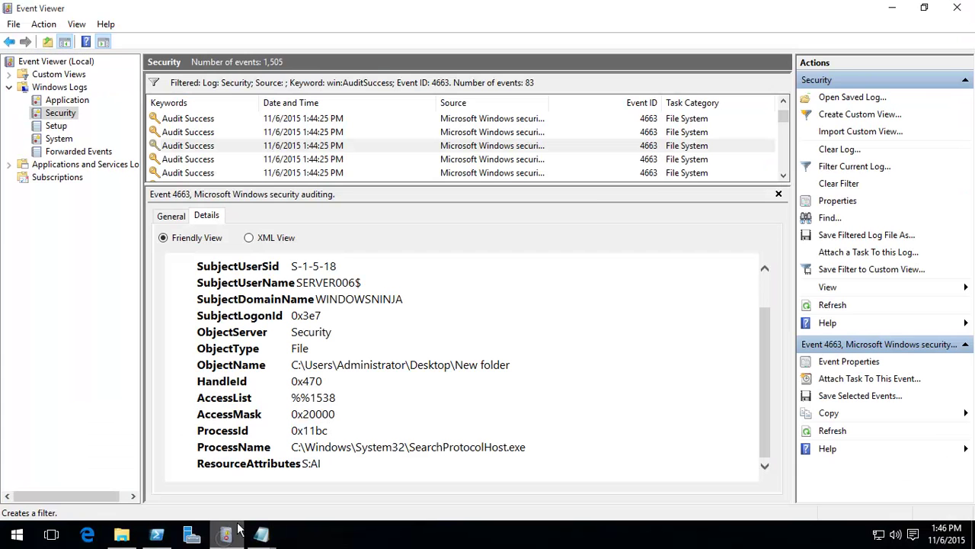
left_click(895, 13)
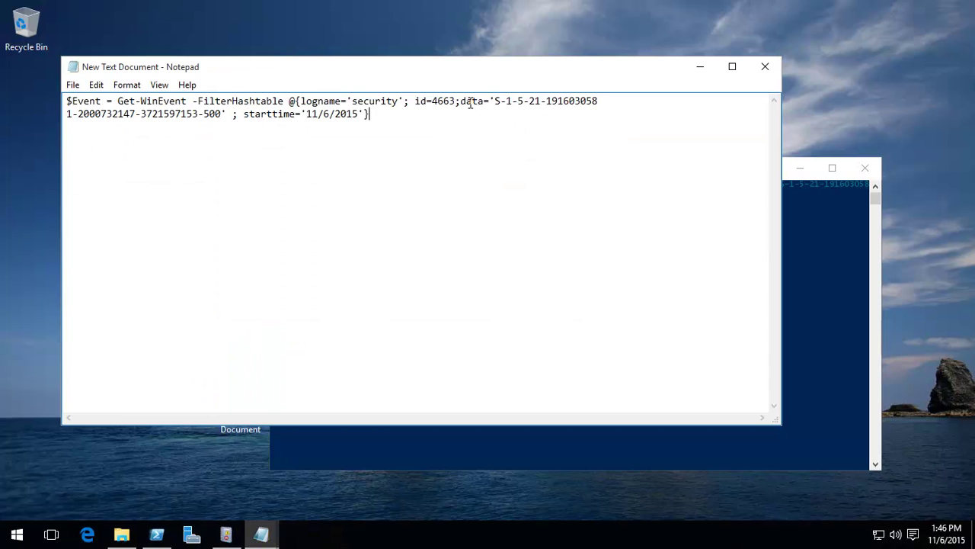
left_click_drag(461, 102, 227, 112)
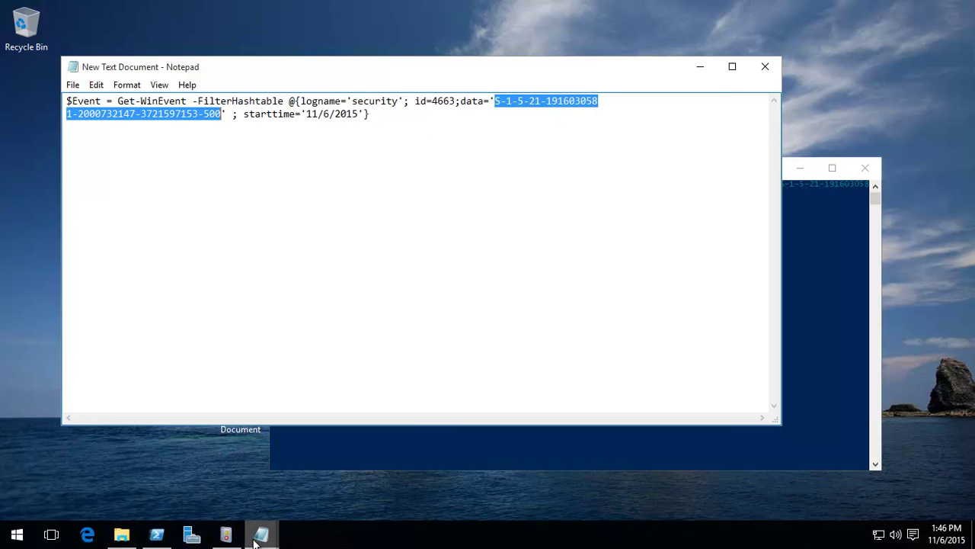
left_click(224, 543)
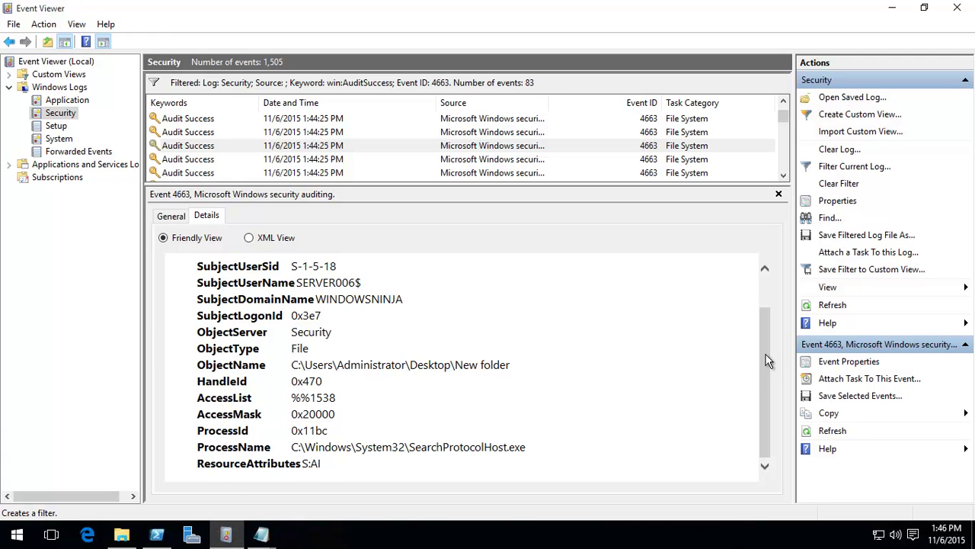
left_click_drag(768, 361, 775, 311)
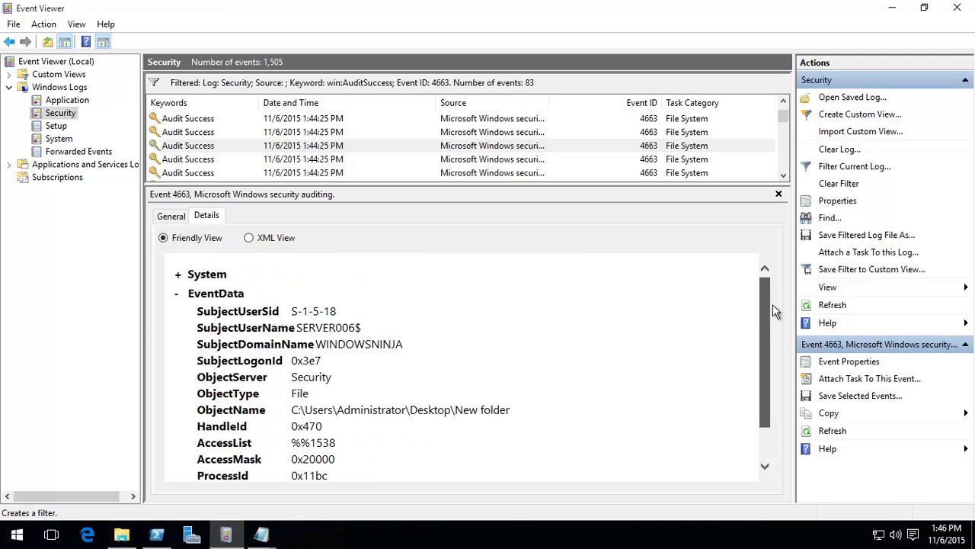
- Check the first 4663 event's SubjectUserSid in Event Properties, then return to the New Text Document command
left_click(459, 133)
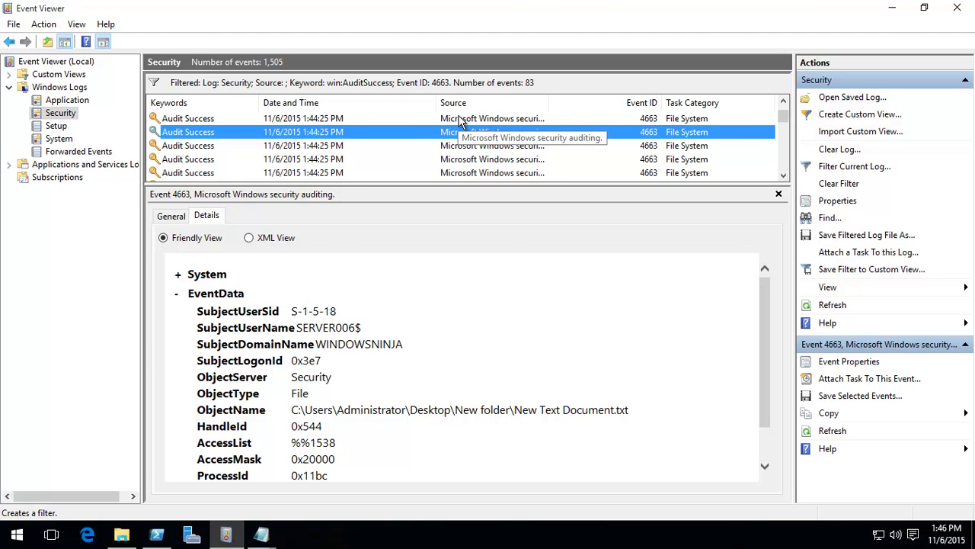
double_click(461, 118)
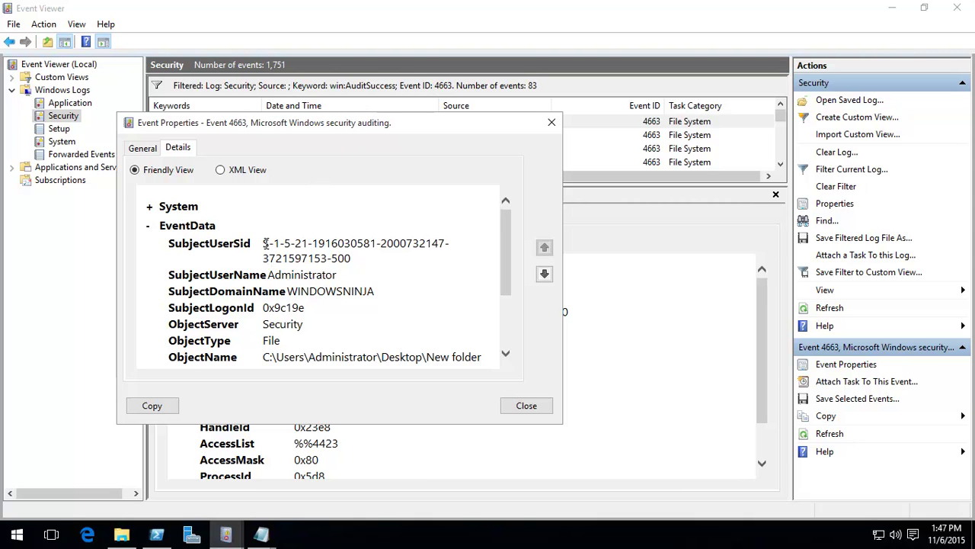
left_click_drag(264, 243, 352, 259)
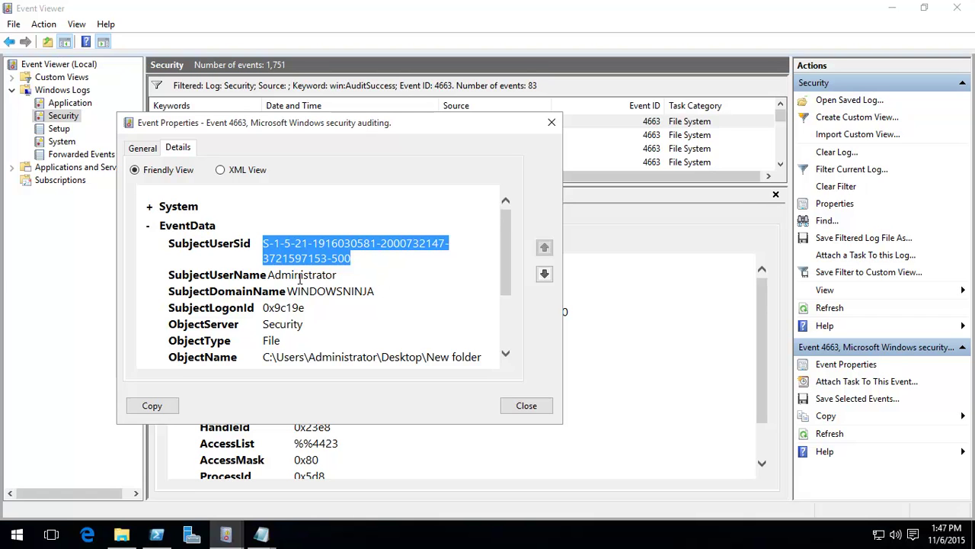
left_click(527, 406)
left_click(267, 536)
left_click(412, 429)
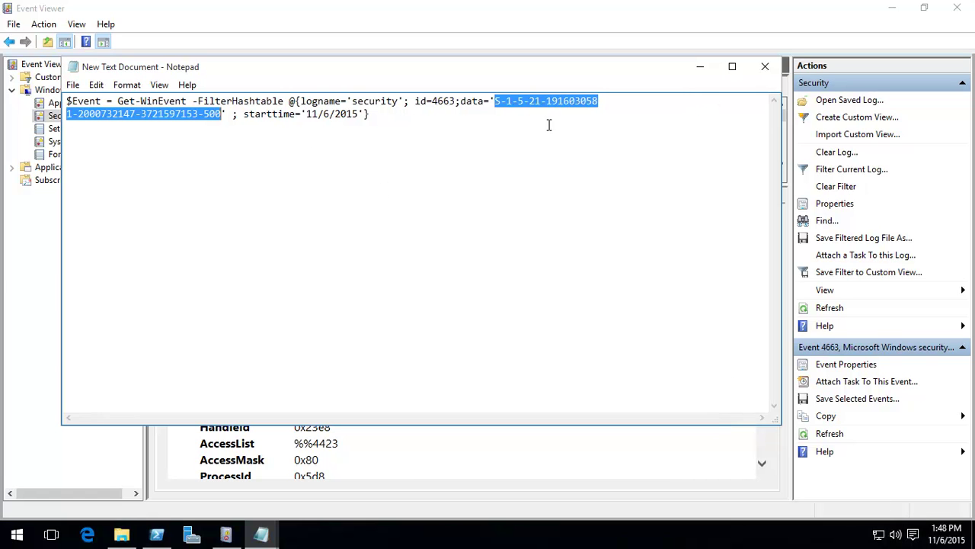
- Run the Get-WinEvent query into $Event and recall the command appending its Format-List output to 4663.txt
left_click(156, 534)
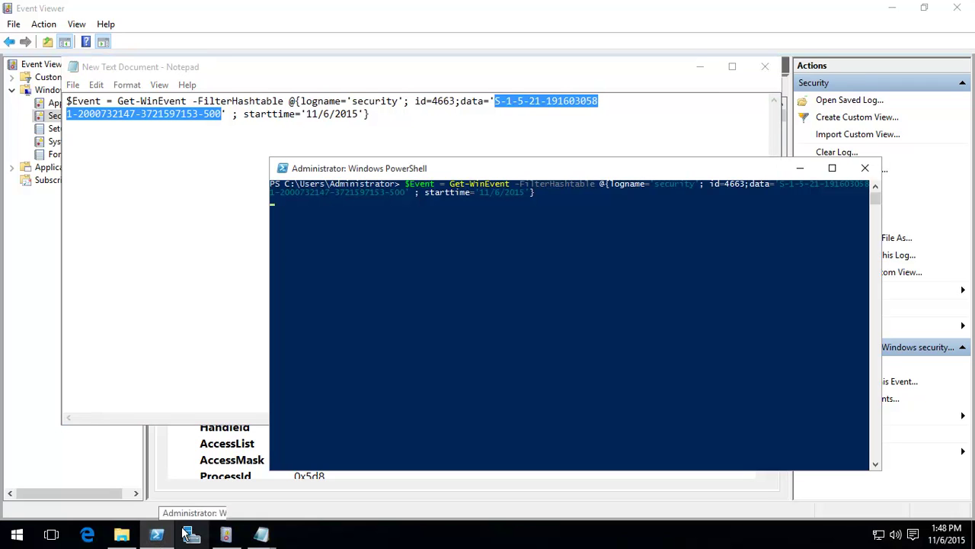
key("Return")
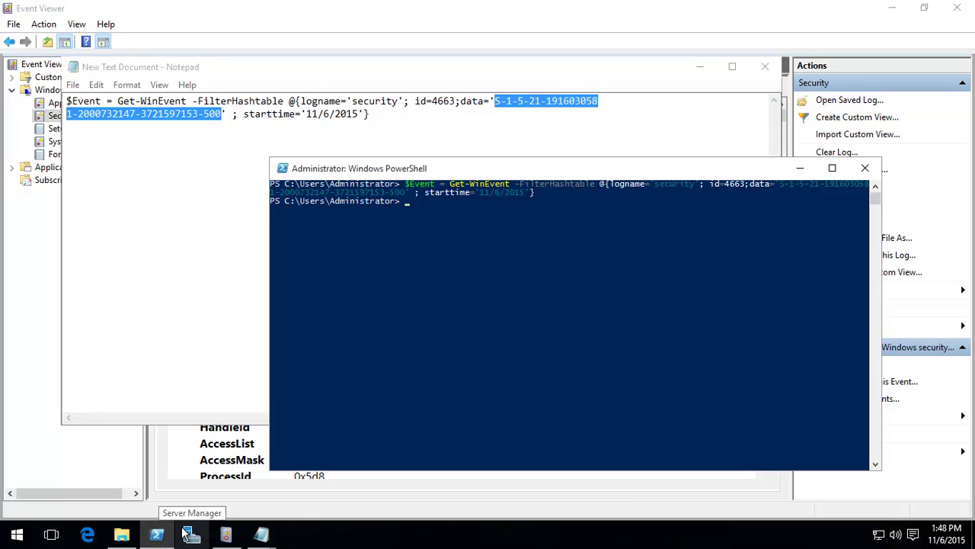
key("Up")
key("Escape")
type("clear")
key("Up")
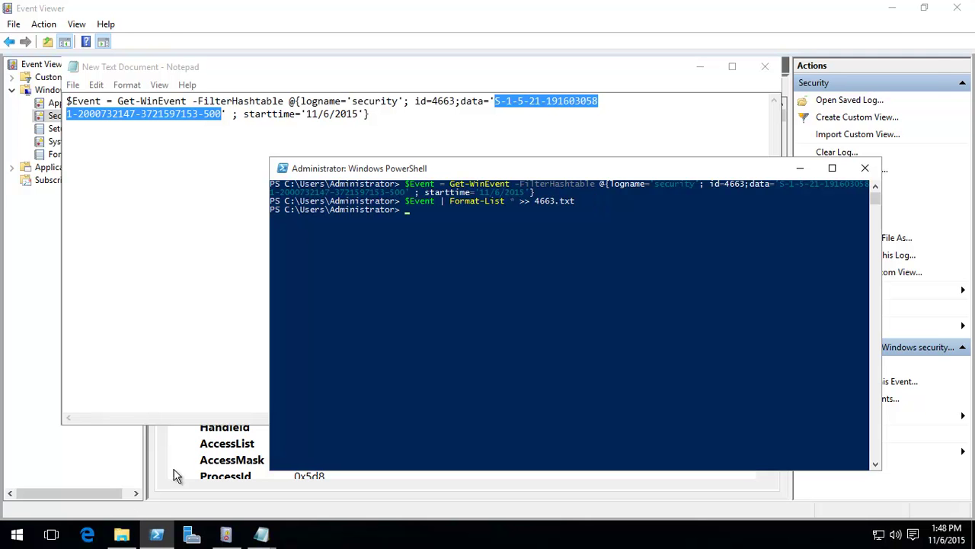
- Open the 328 KB 4663 file from Users\Administrator, scroll through its events, close it, and return to New Text Document
left_click(124, 535)
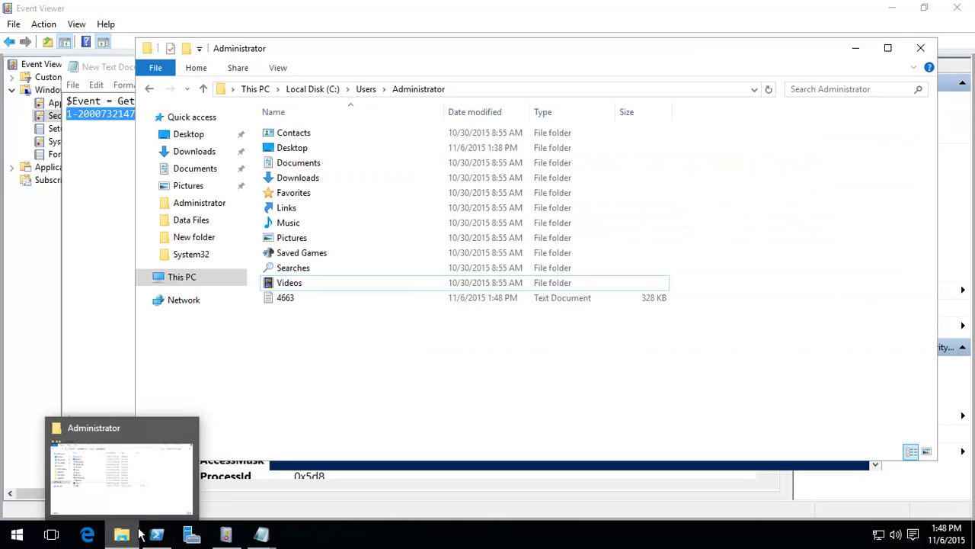
double_click(286, 298)
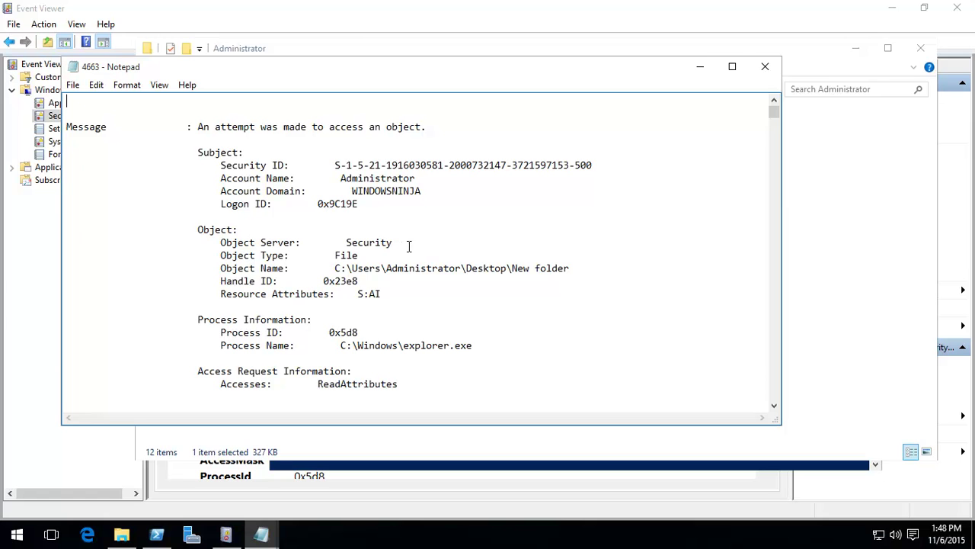
mouse_move(773, 112)
left_mouse_down()
mouse_move(735, 405)
mouse_move(761, 328)
mouse_move(784, 99)
left_mouse_up()
left_click(766, 69)
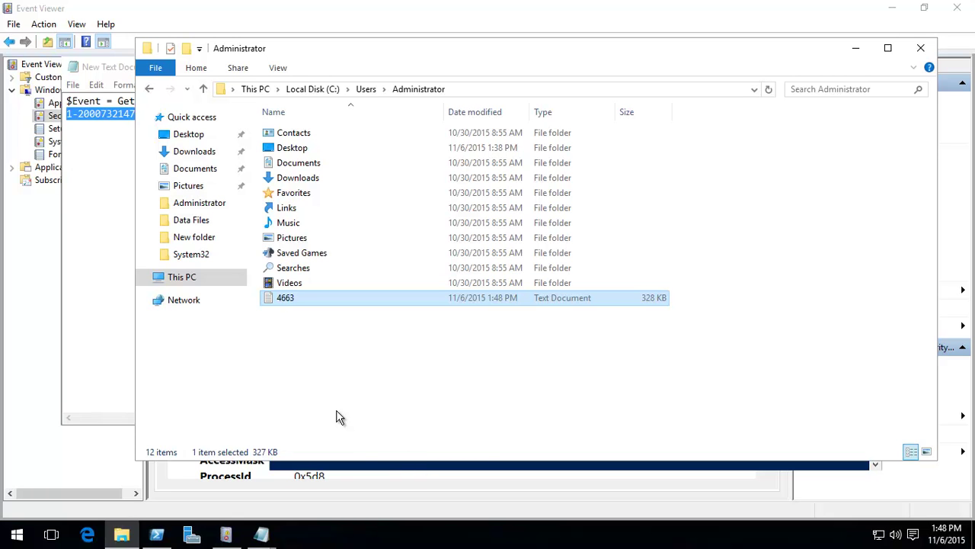
left_click(103, 212)
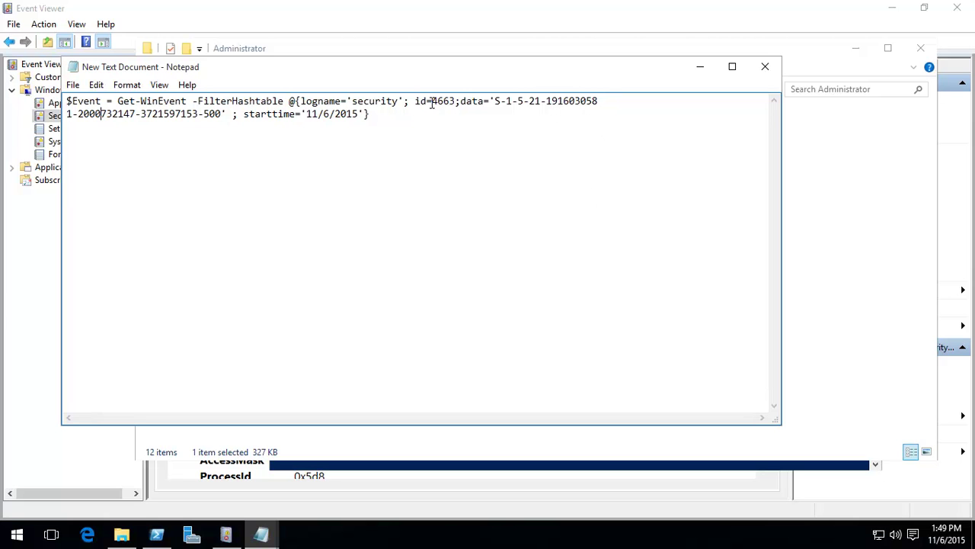
- Search the 4663 export for x20000 to reach the first READ_CONTROL event with Access Mask 0x20000
left_click_drag(431, 101, 457, 103)
left_click(261, 538)
left_click(267, 427)
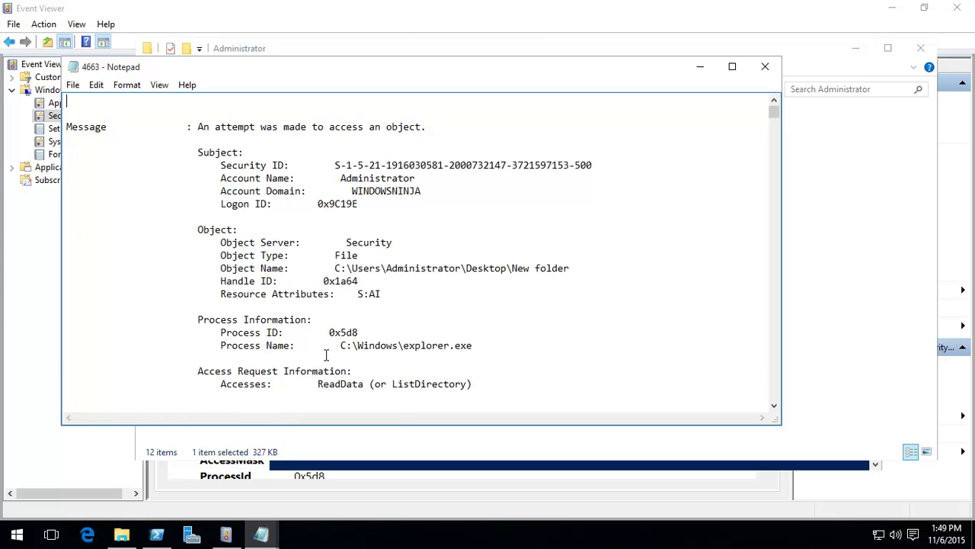
key("ctrl+f")
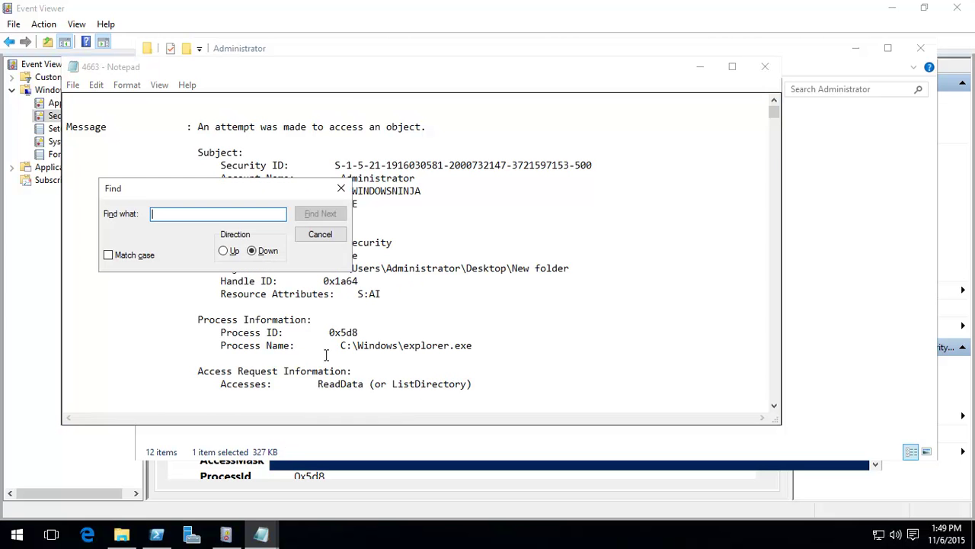
type("x20000")
key("Return")
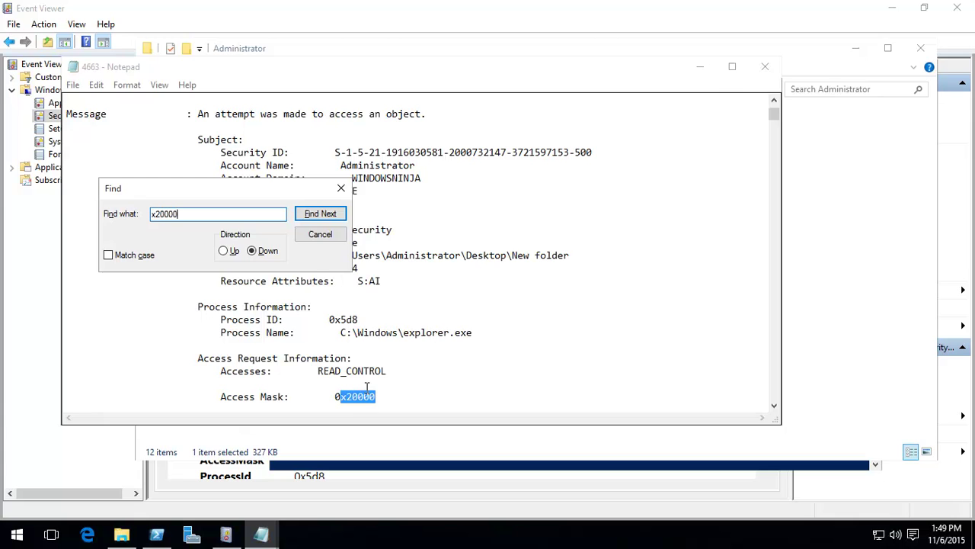
left_click(320, 234)
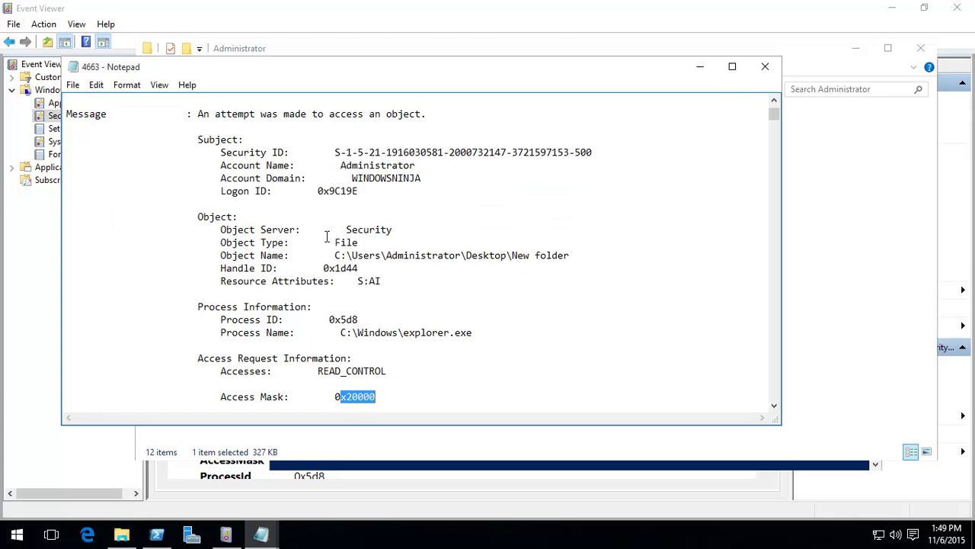